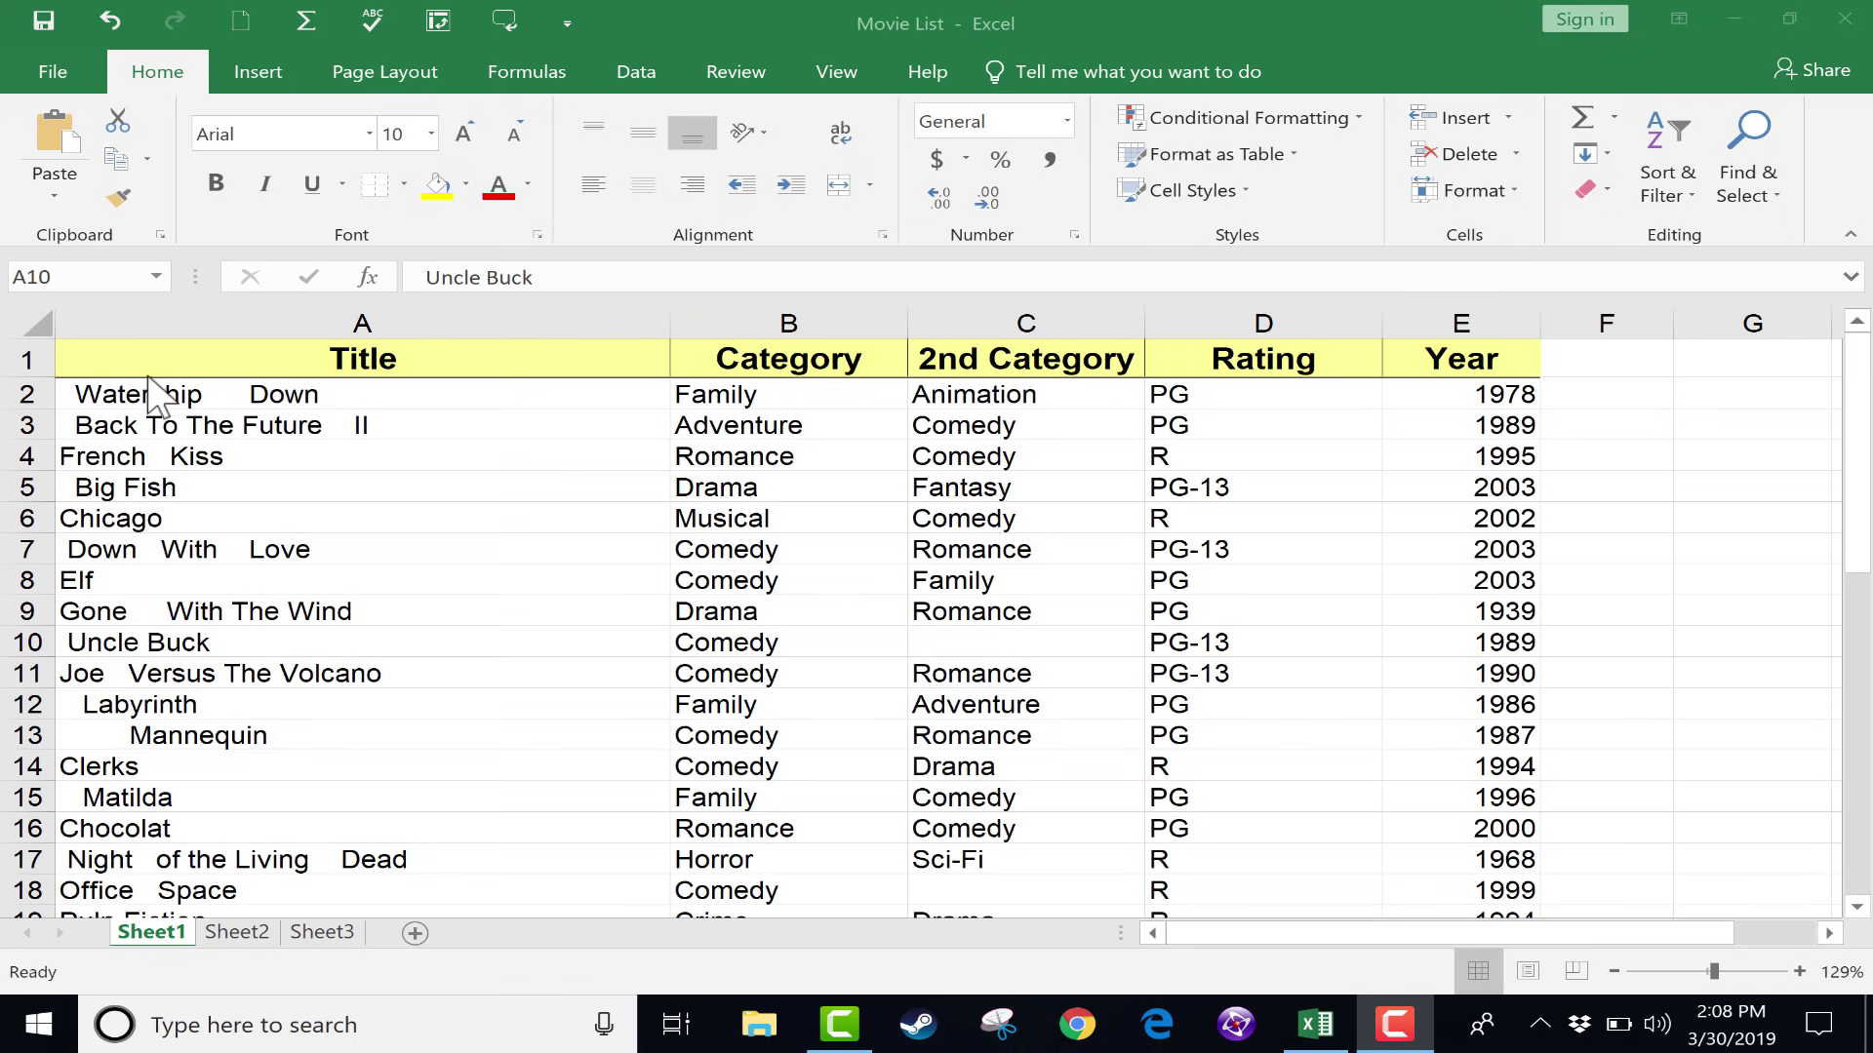
# Inspect the padded titles in A2, Back To The Future II, Down With Love and Labyrinth
pyautogui.click(76, 394)
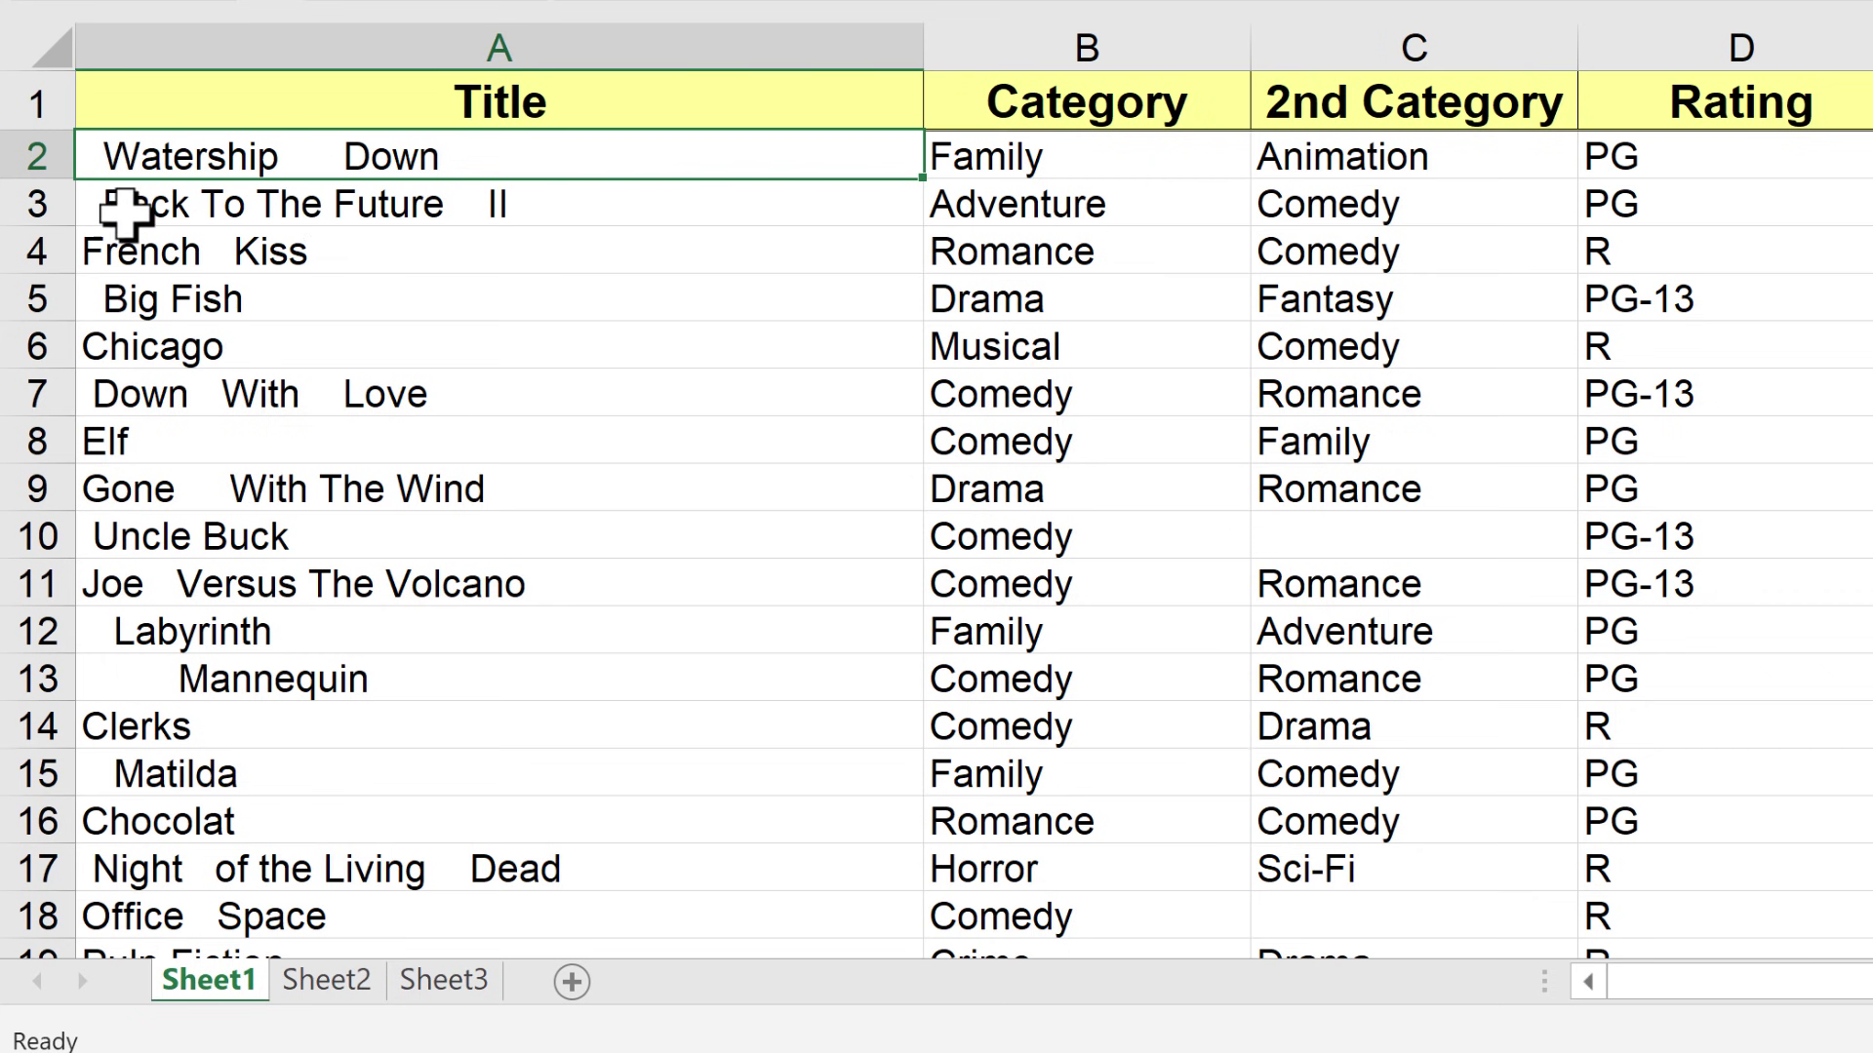
pyautogui.click(80, 201)
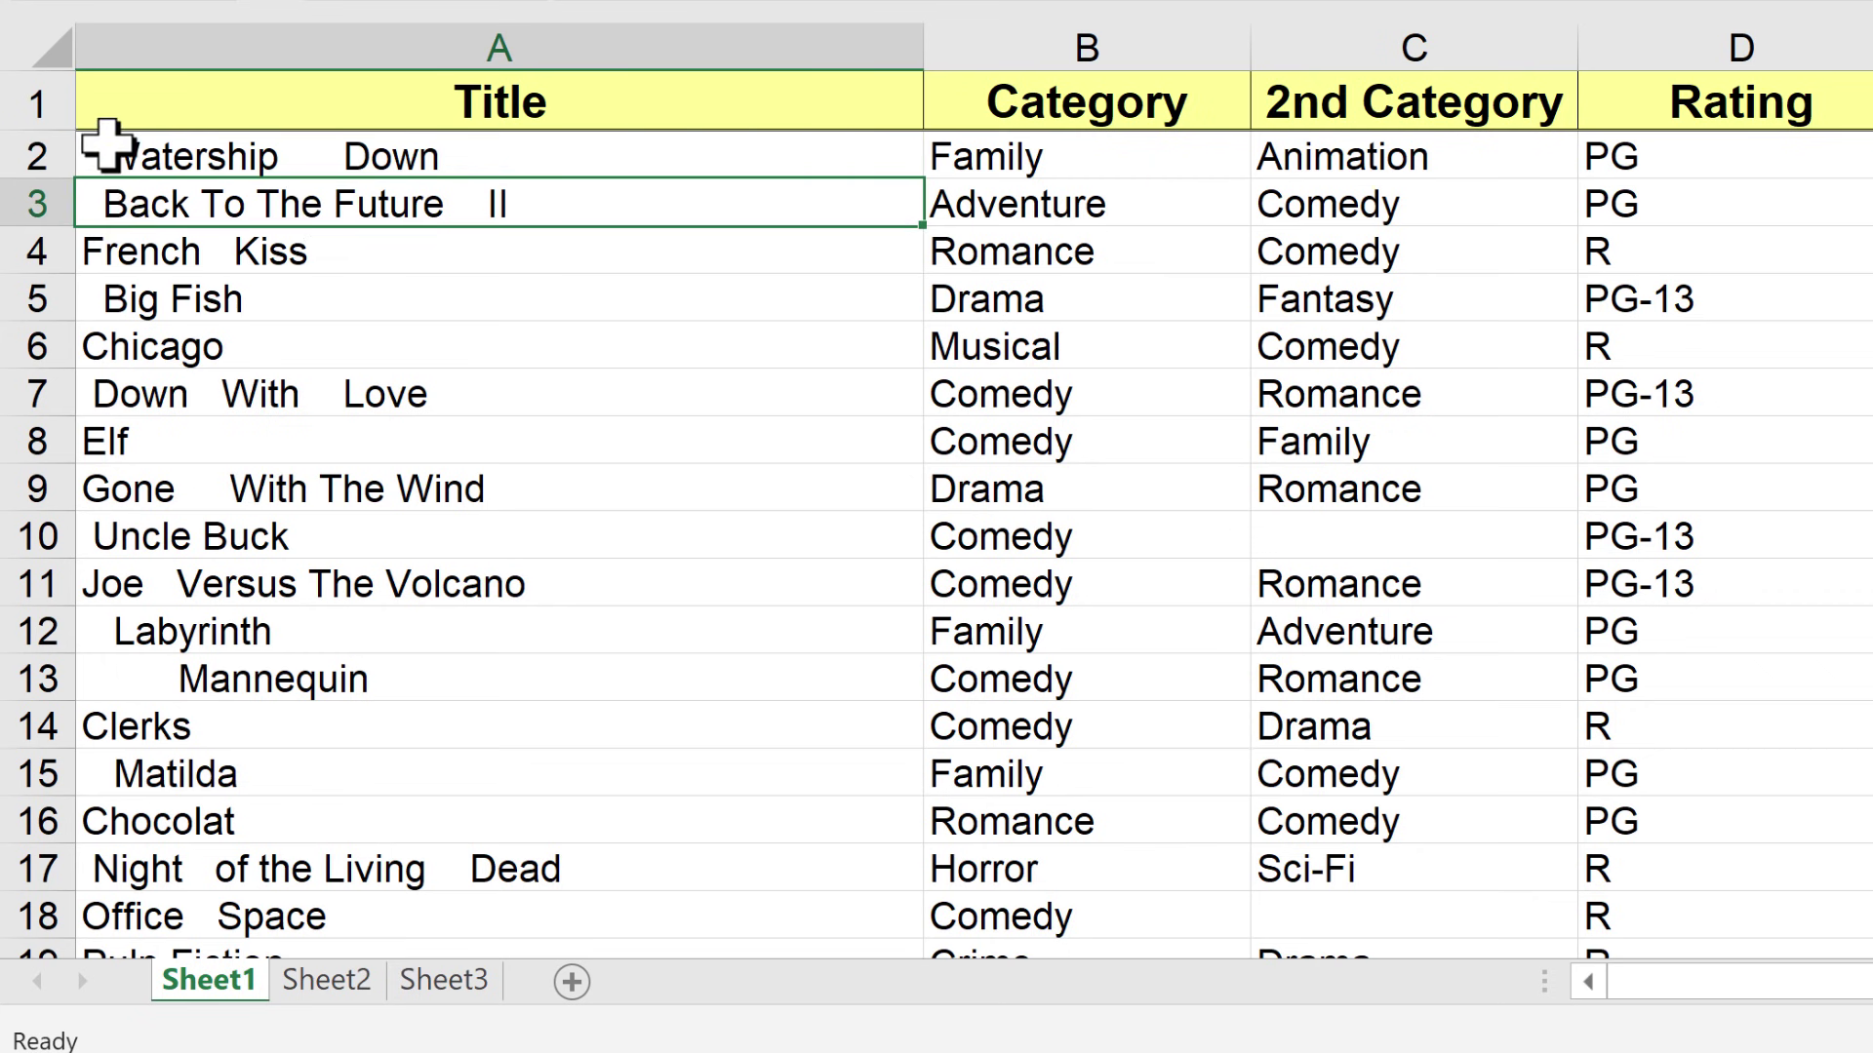
pyautogui.doubleClick(209, 395)
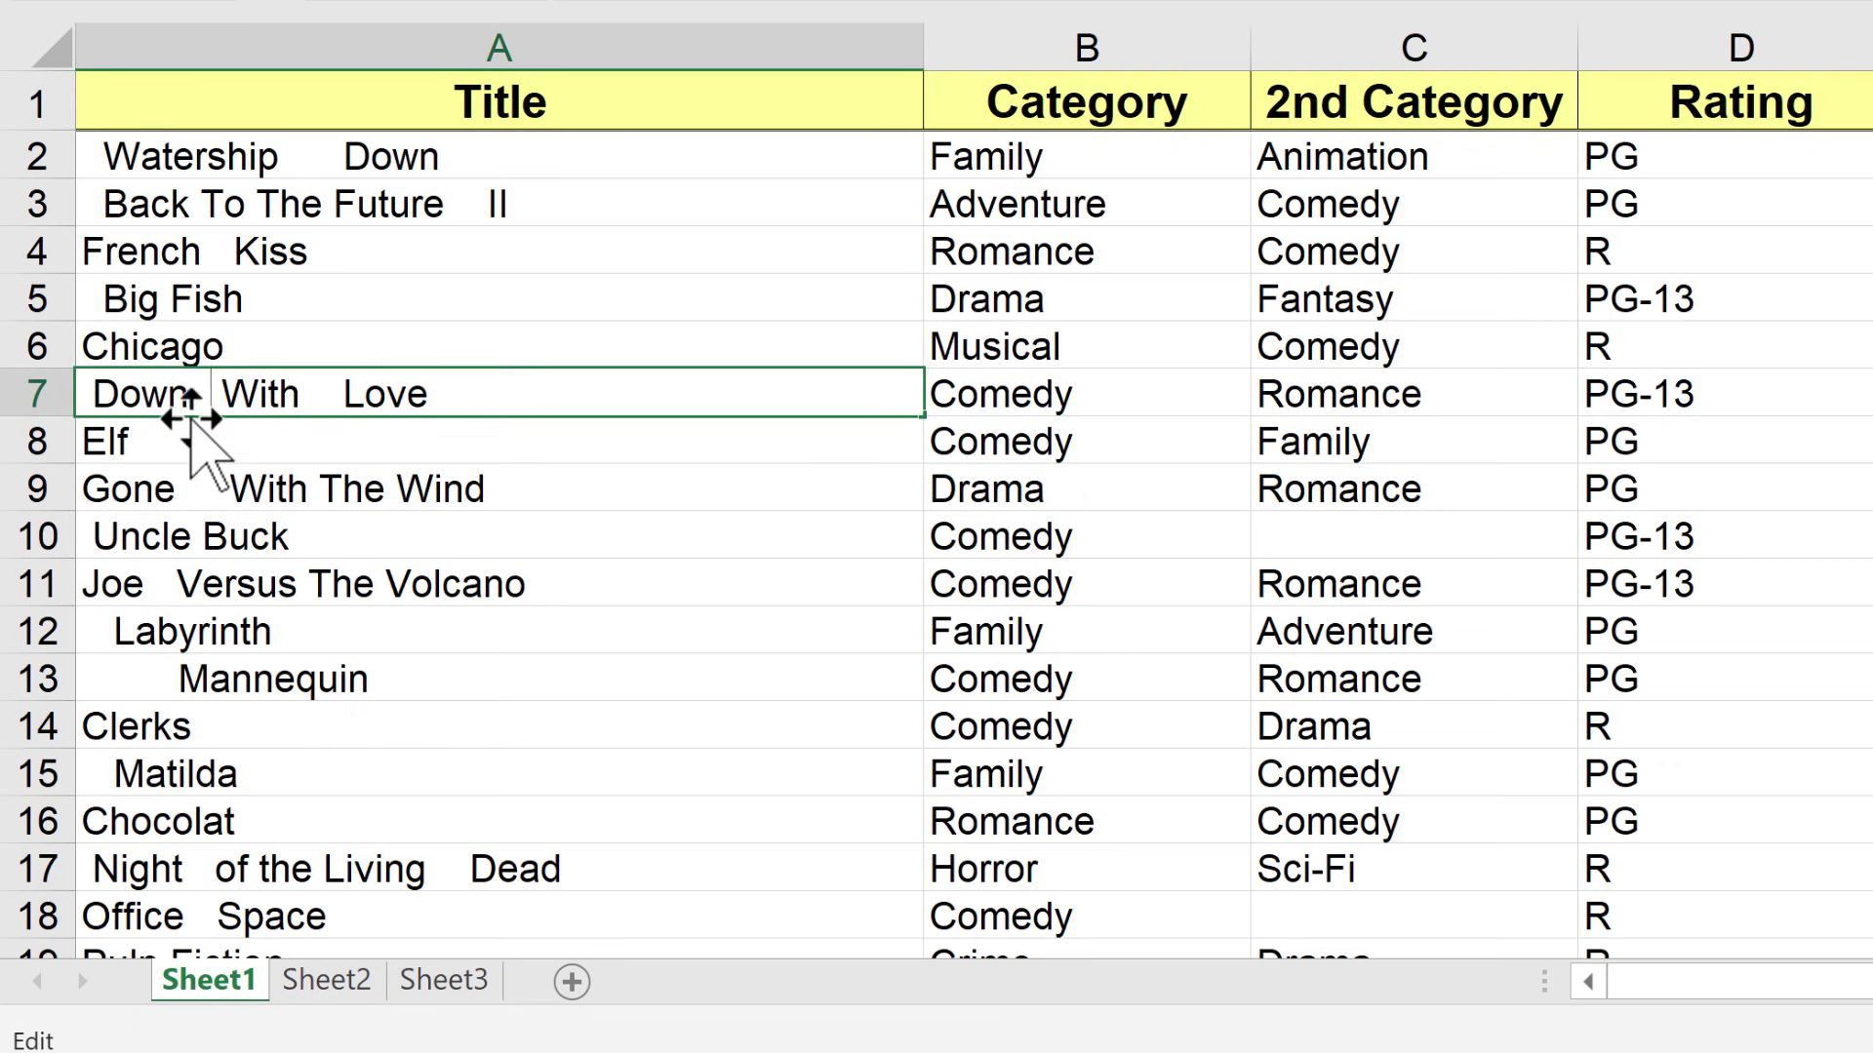
pyautogui.click(297, 624)
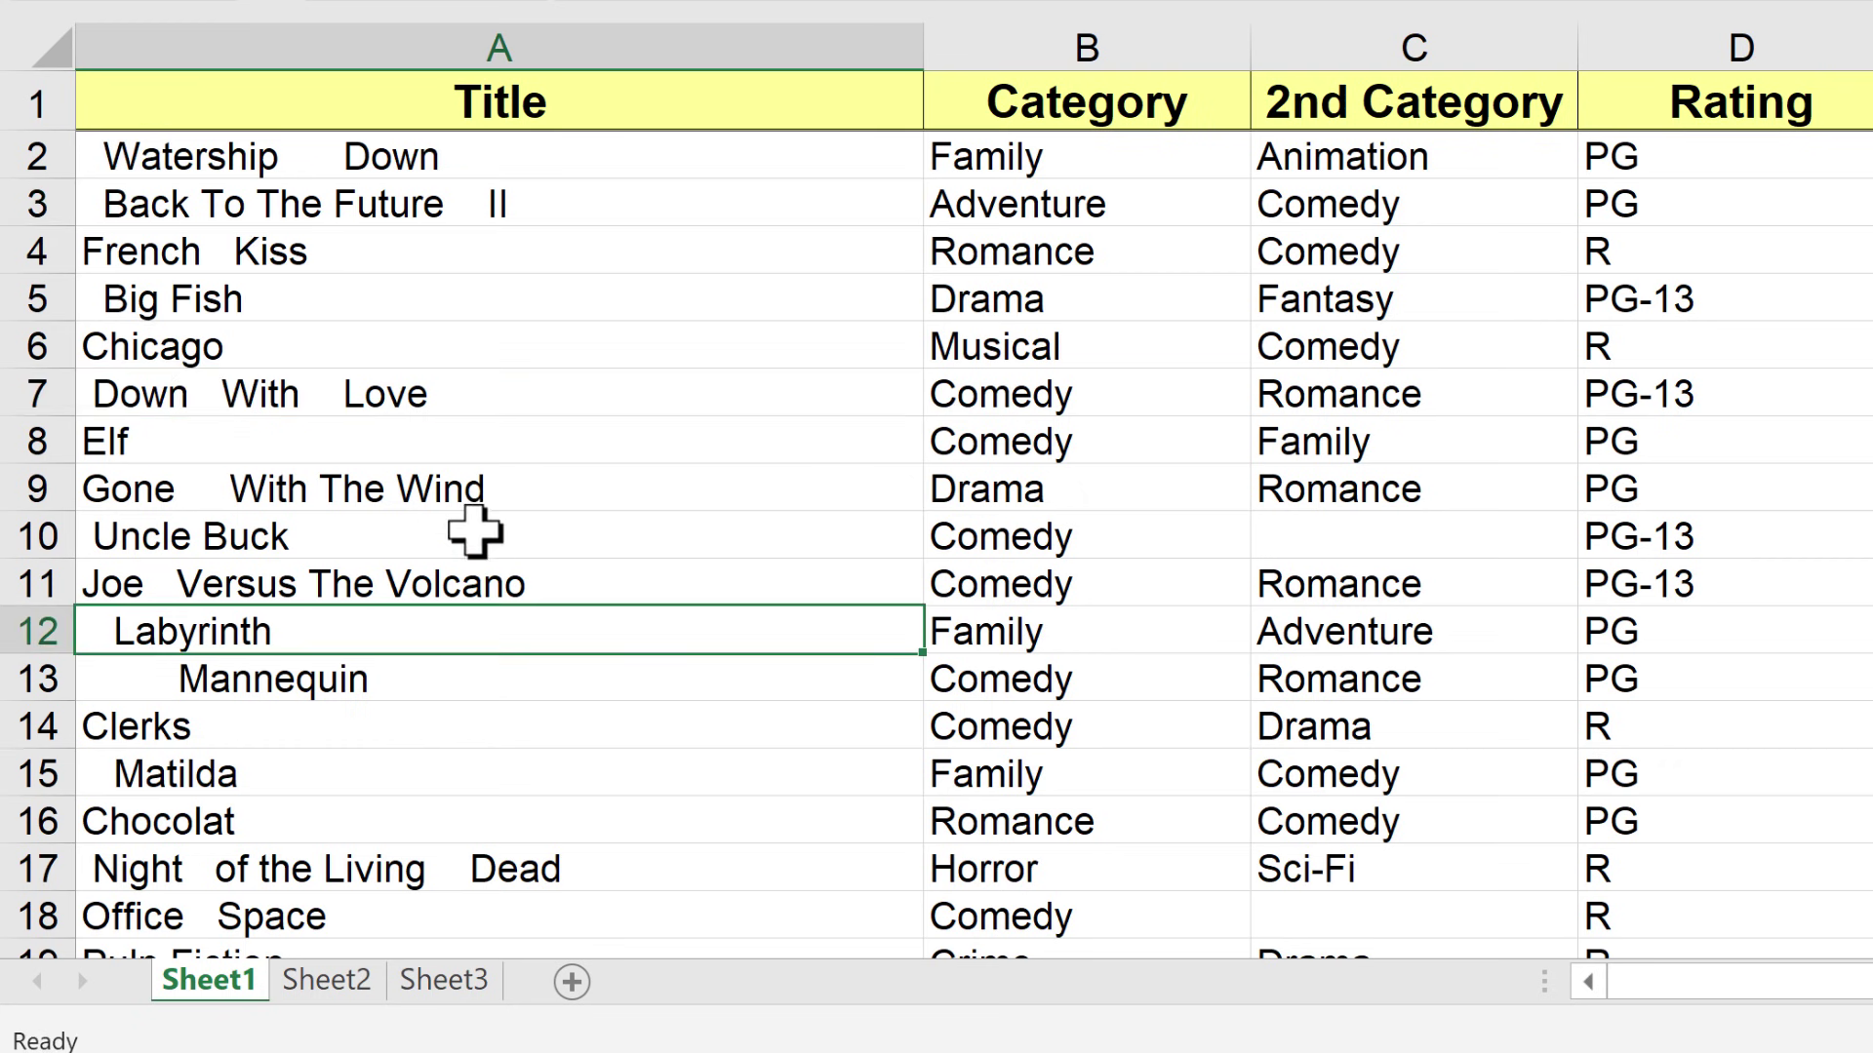
# Clear the Elf title in A8, then undo to restore it
pyautogui.doubleClick(346, 436)
pyautogui.press('BackSpace')
pyautogui.press('BackSpace')
pyautogui.press('BackSpace')
pyautogui.press('Return')
pyautogui.click(101, 436)
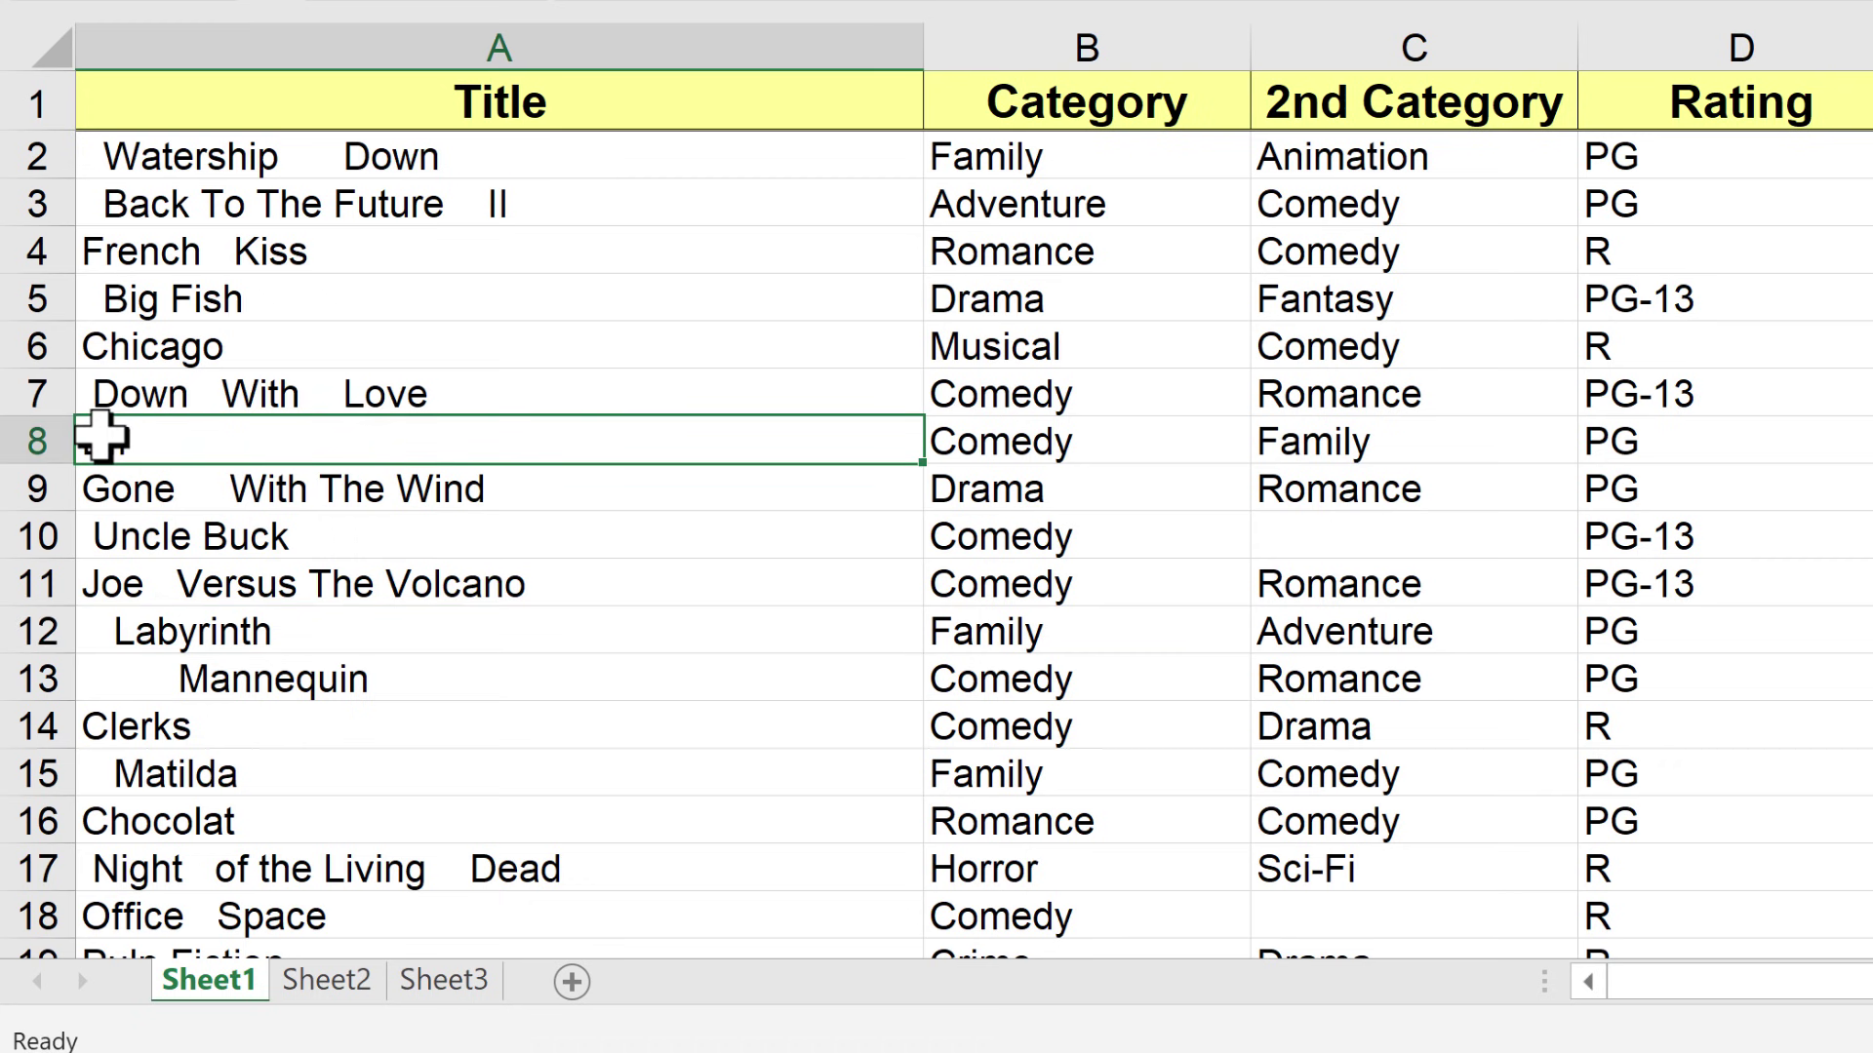
pyautogui.hotkey('ctrl', 'z')
pyautogui.doubleClick(196, 436)
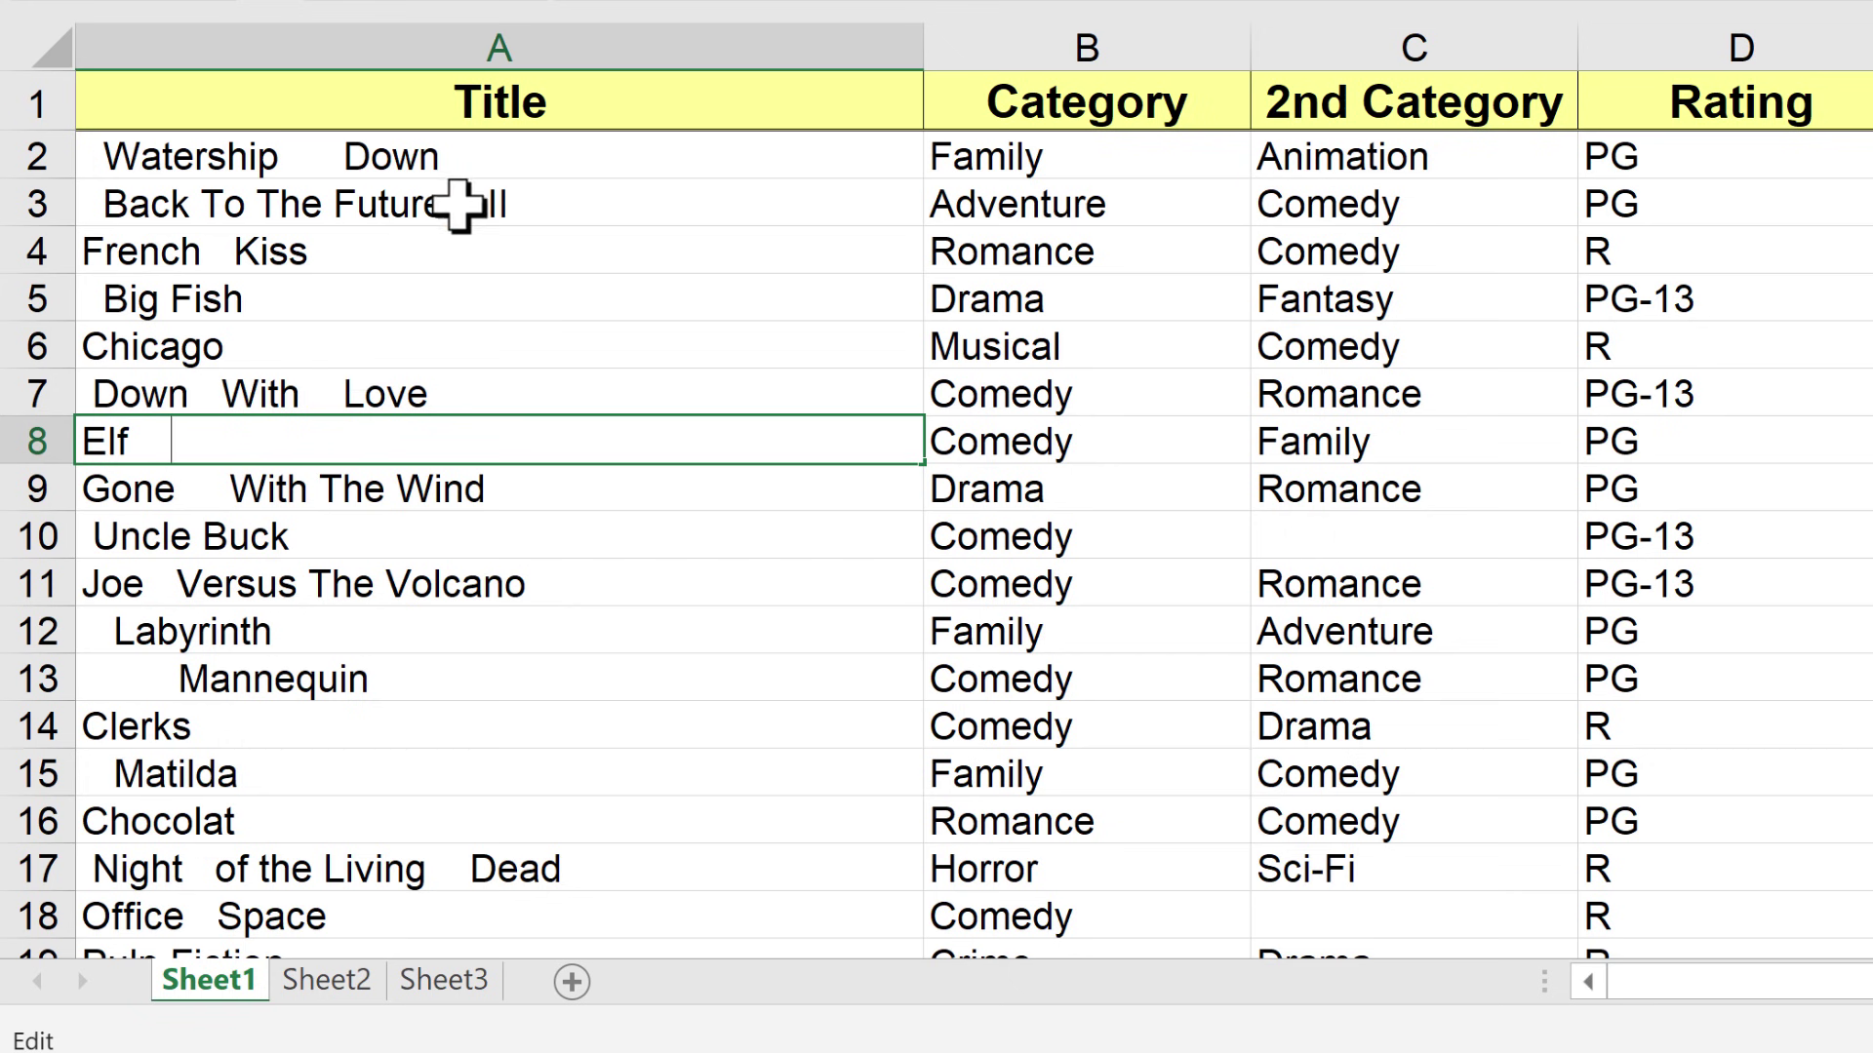
# Delete some extra spaces between Watership and Down in A2
pyautogui.click(327, 154)
pyautogui.doubleClick(329, 154)
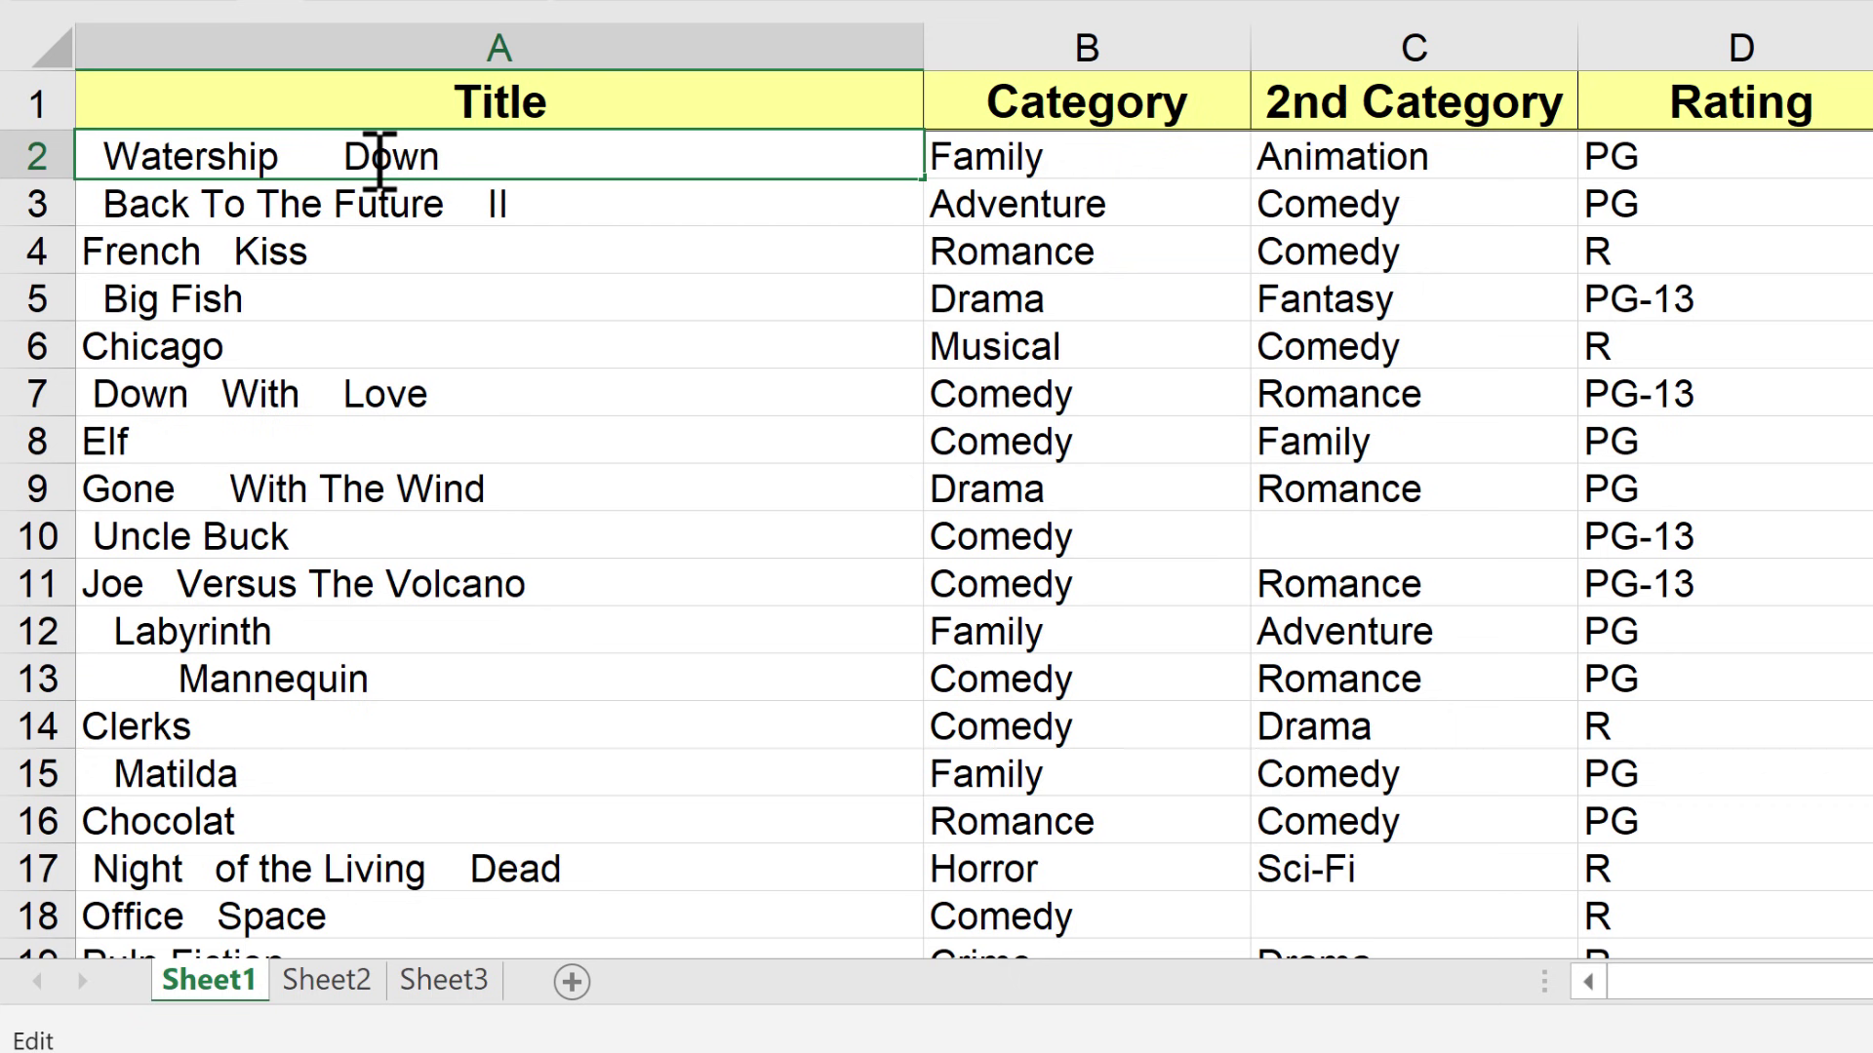
pyautogui.press('BackSpace')
pyautogui.press('BackSpace')
pyautogui.press('BackSpace')
pyautogui.press('BackSpace')
pyautogui.press('BackSpace')
pyautogui.press('BackSpace')
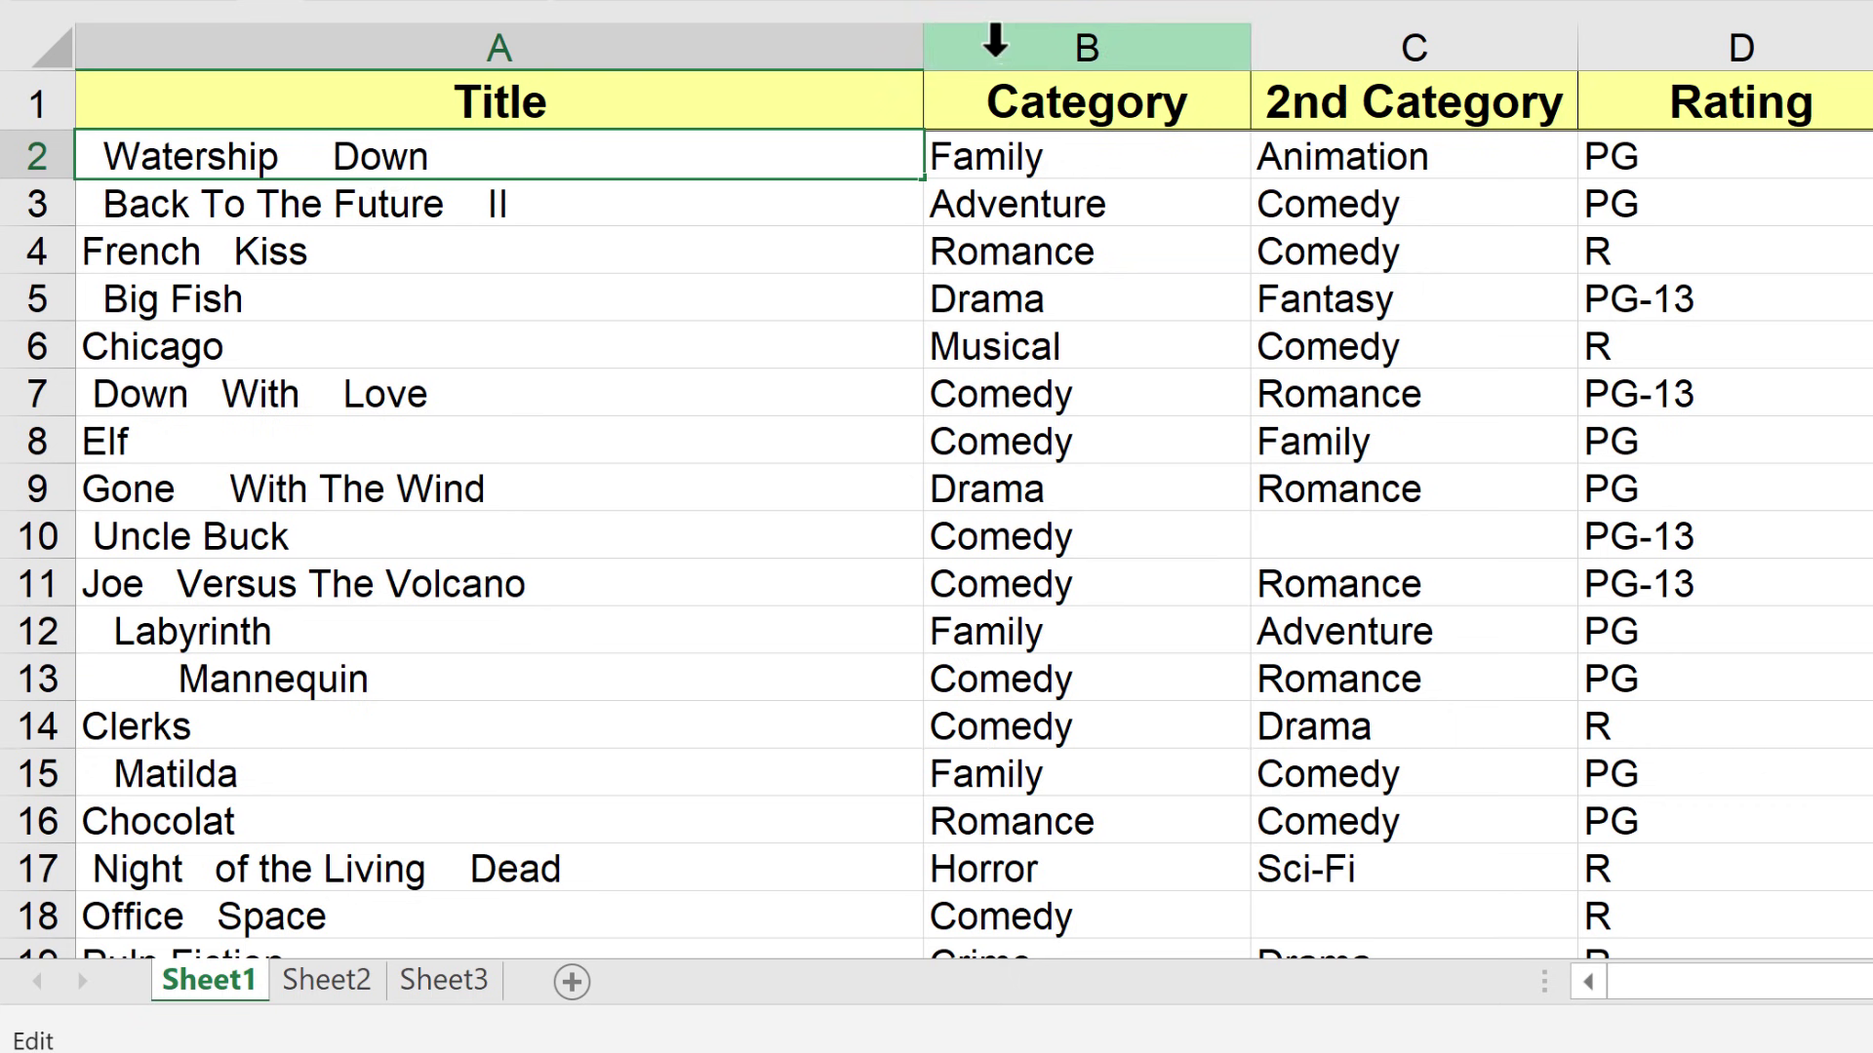
# Finish the A2 edit and insert a blank column B before Category
pyautogui.press('Return')
pyautogui.hotkey('ctrl', 'space')
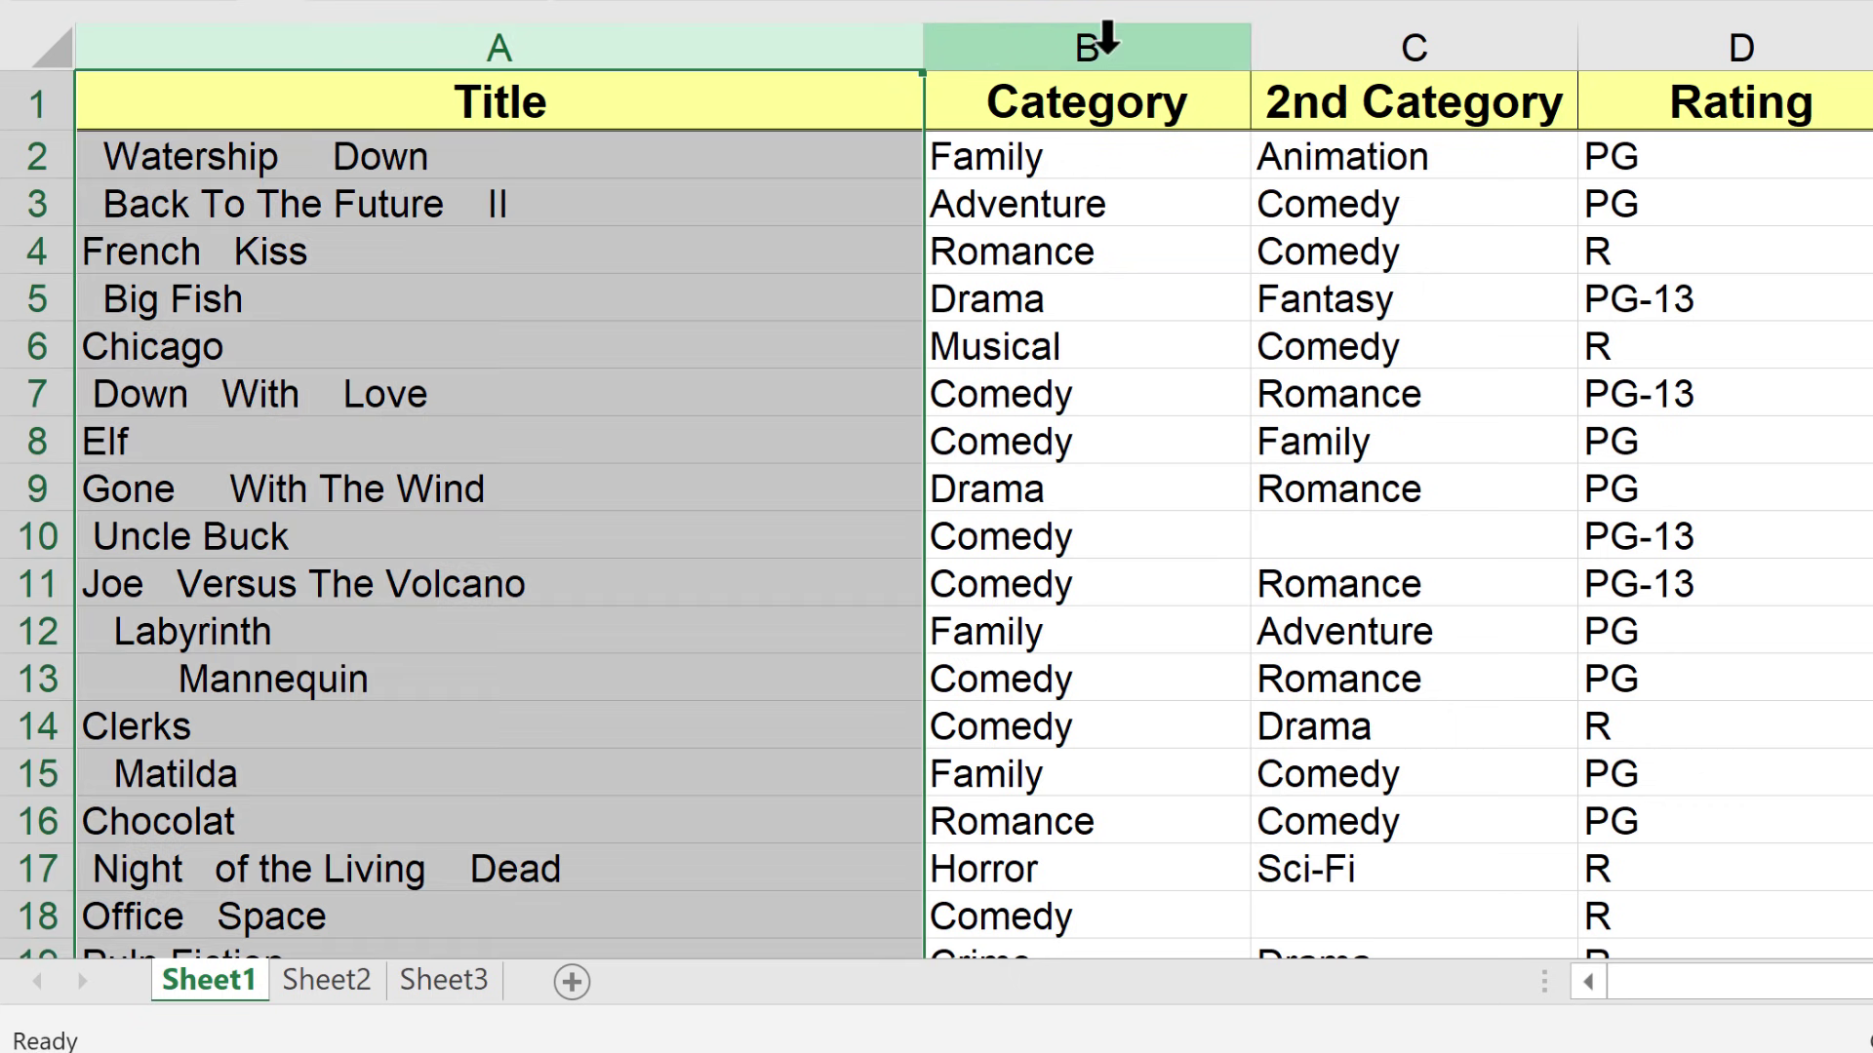
pyautogui.rightClick(1108, 39)
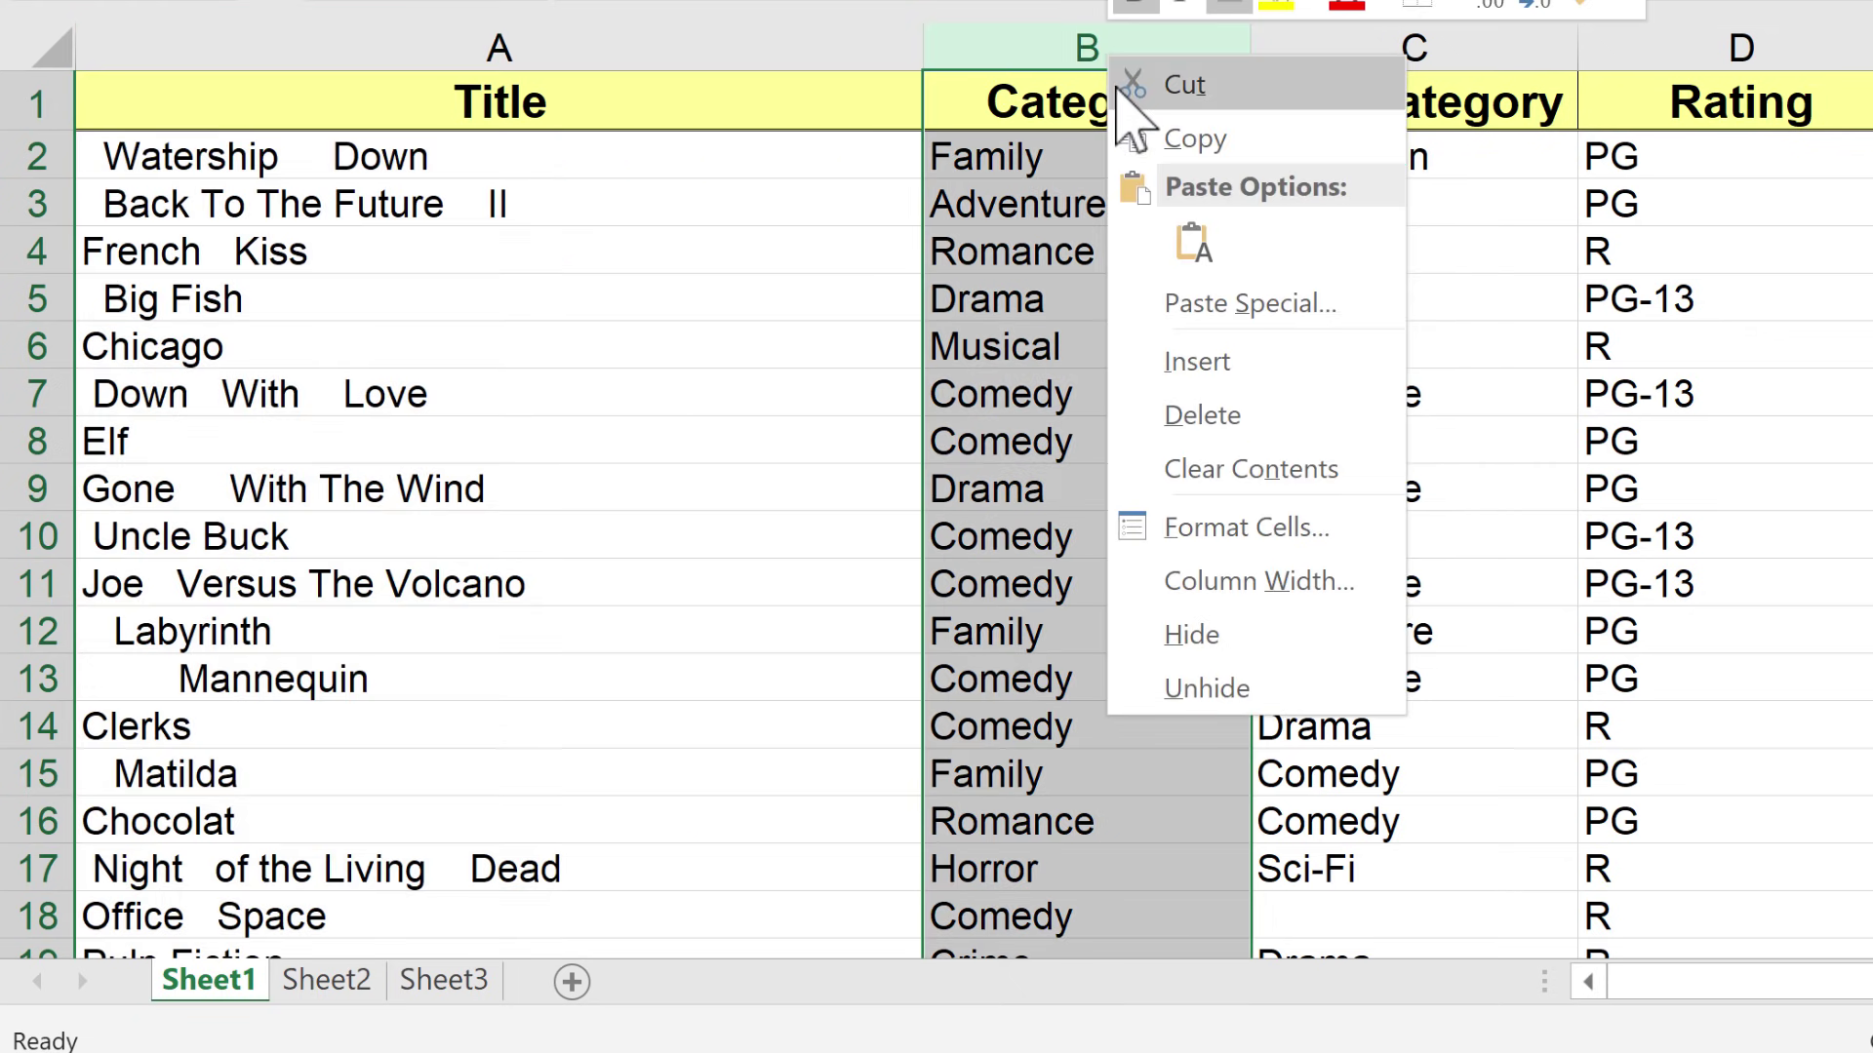
pyautogui.click(1226, 369)
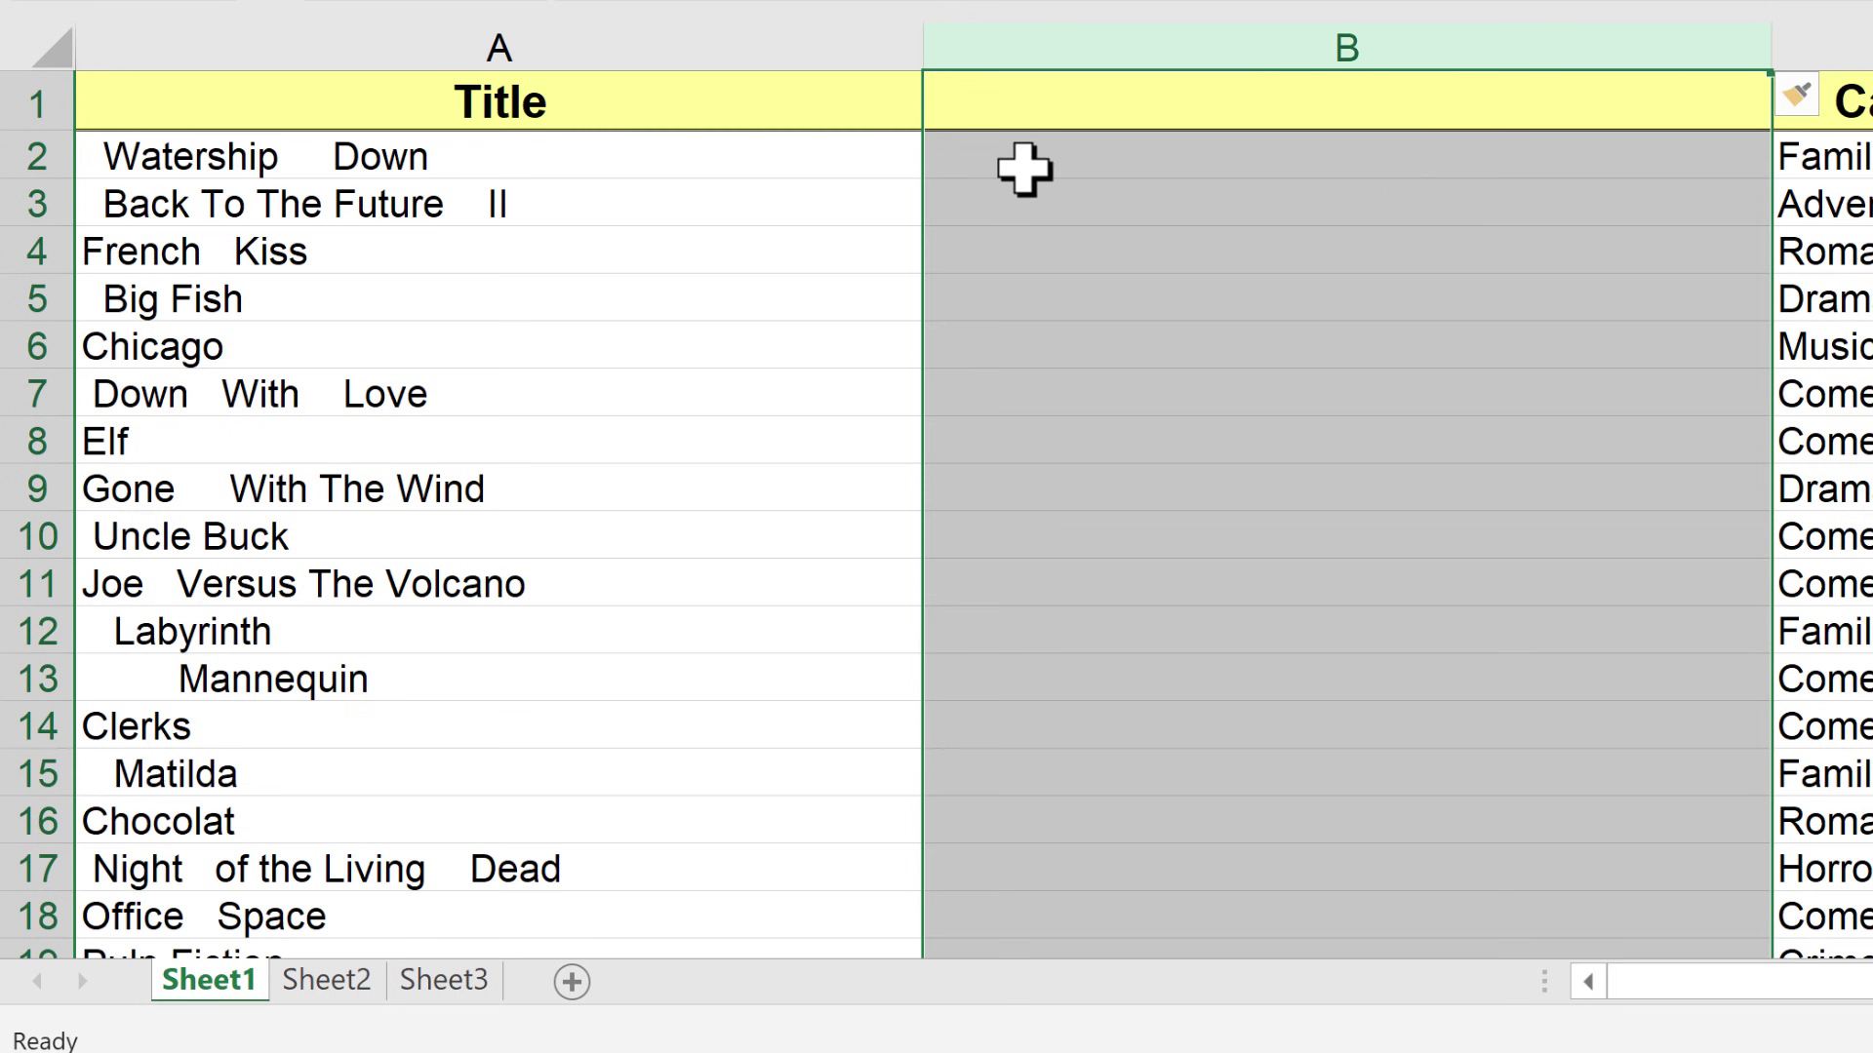
# Enter =TRIM(A2) in B2 to show the trimmed Watership Down title
pyautogui.click(1085, 158)
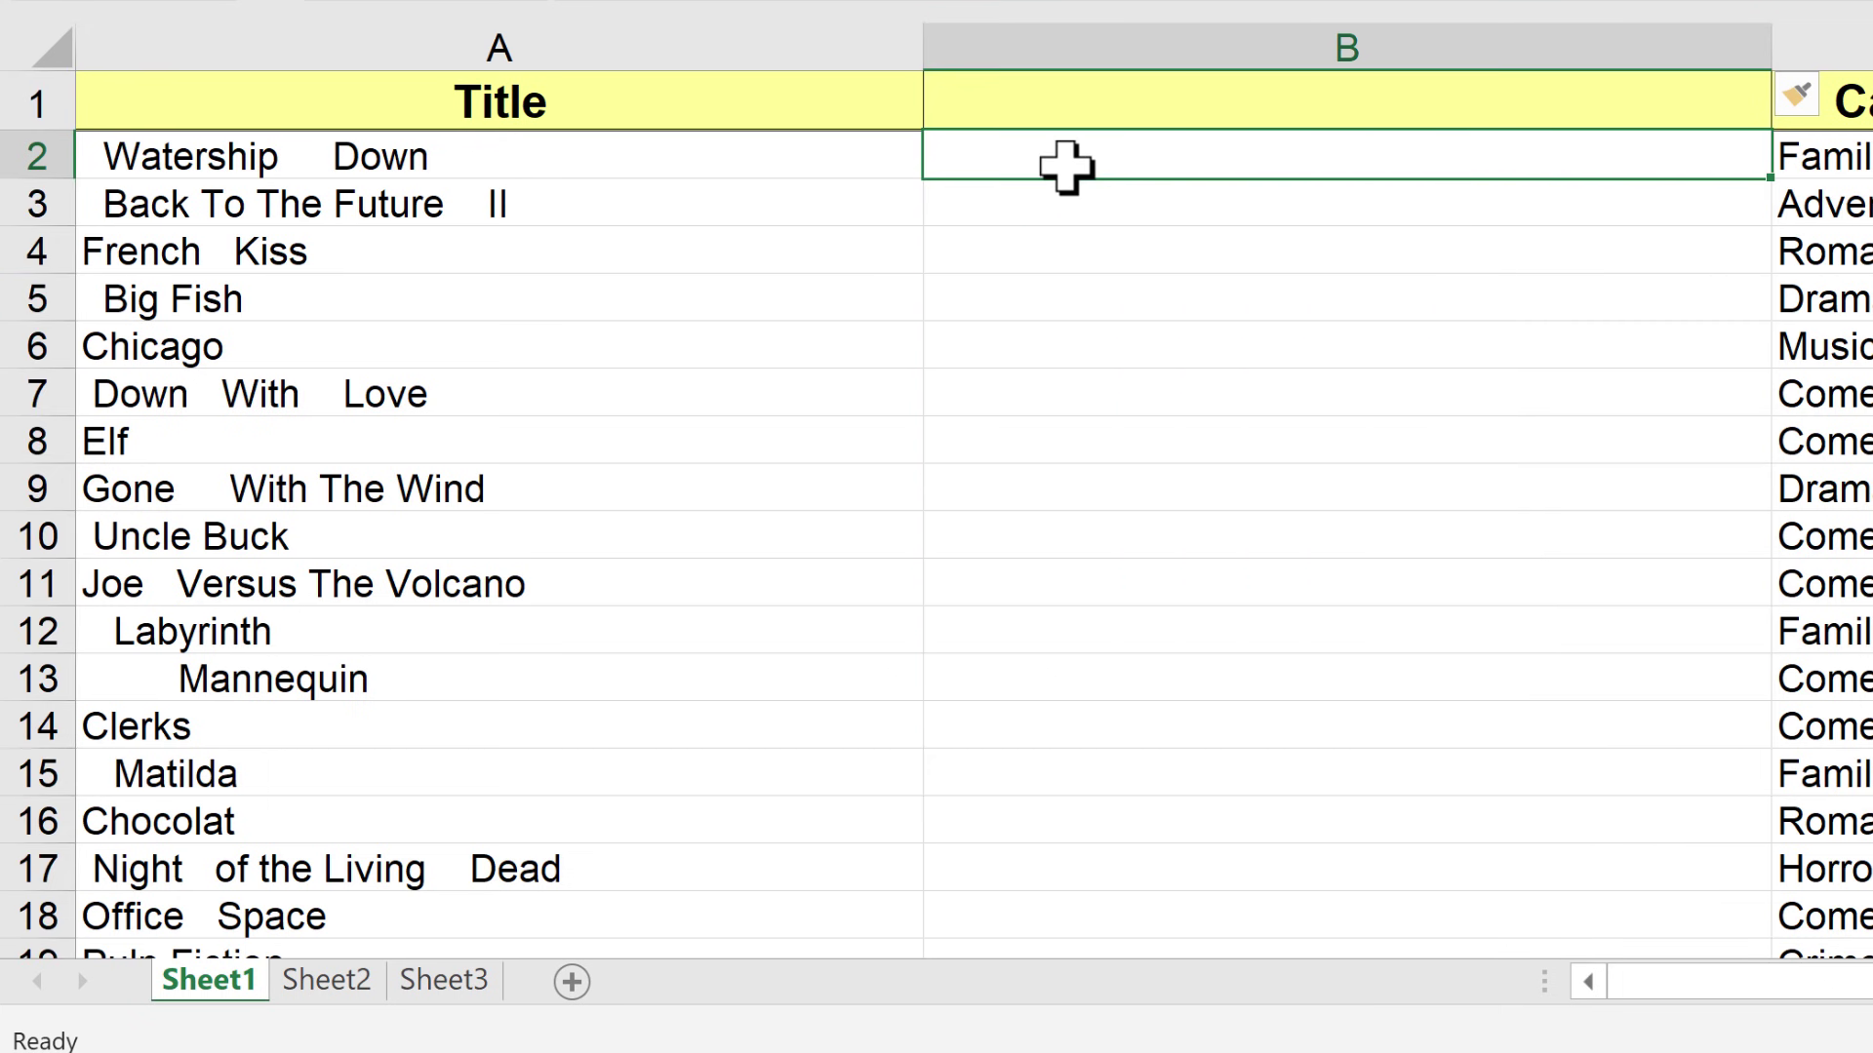
pyautogui.write('=trim(')
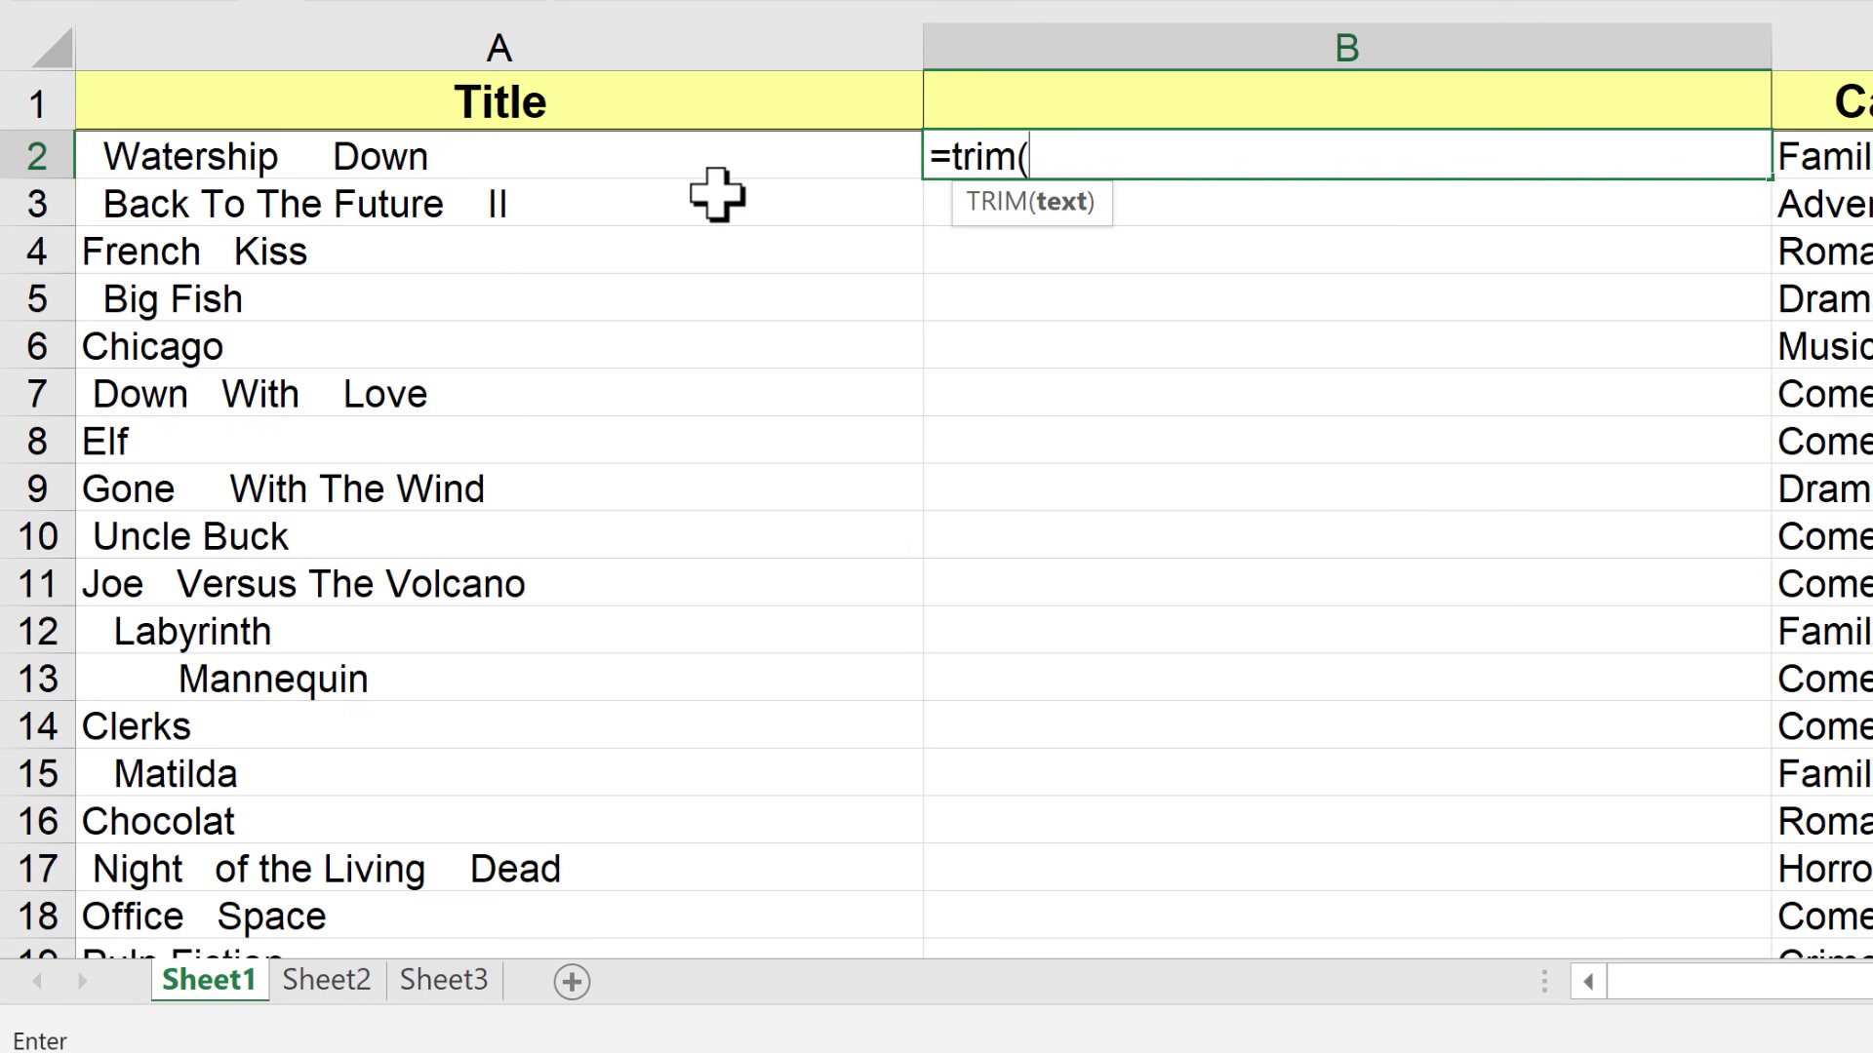
pyautogui.click(462, 158)
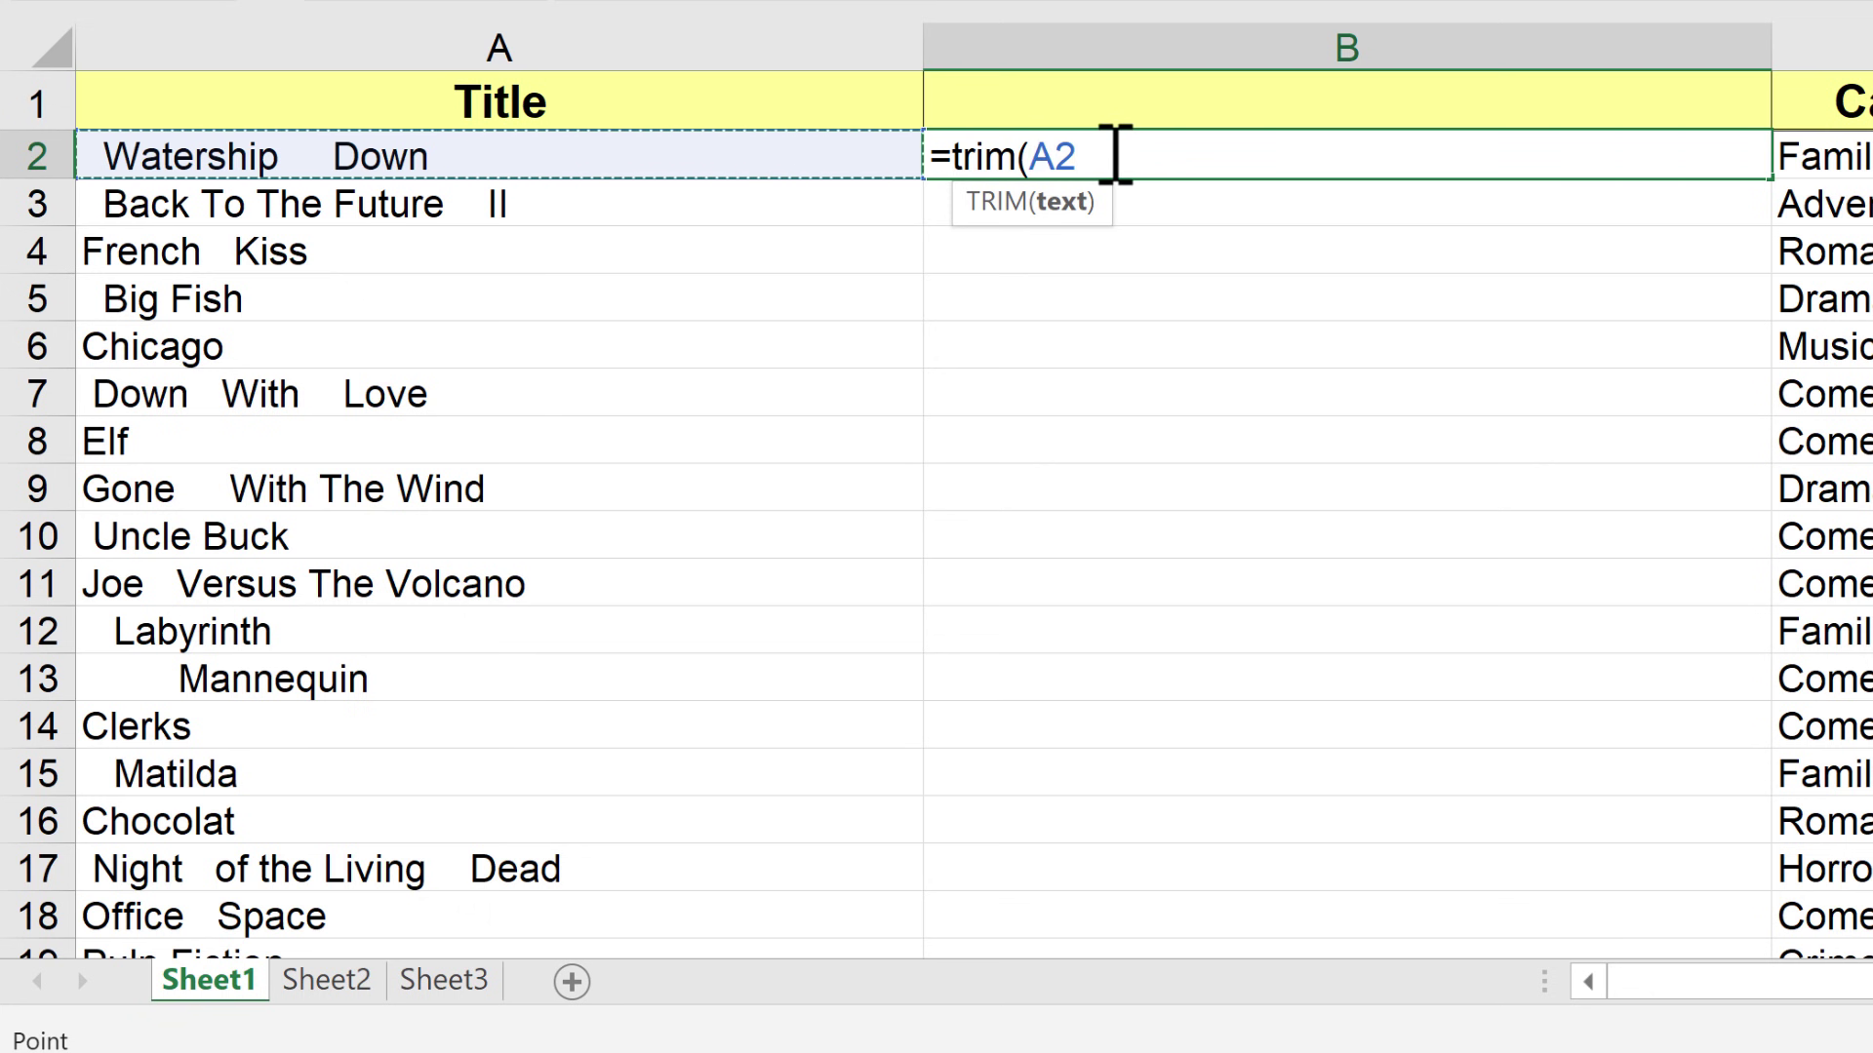
pyautogui.write(')')
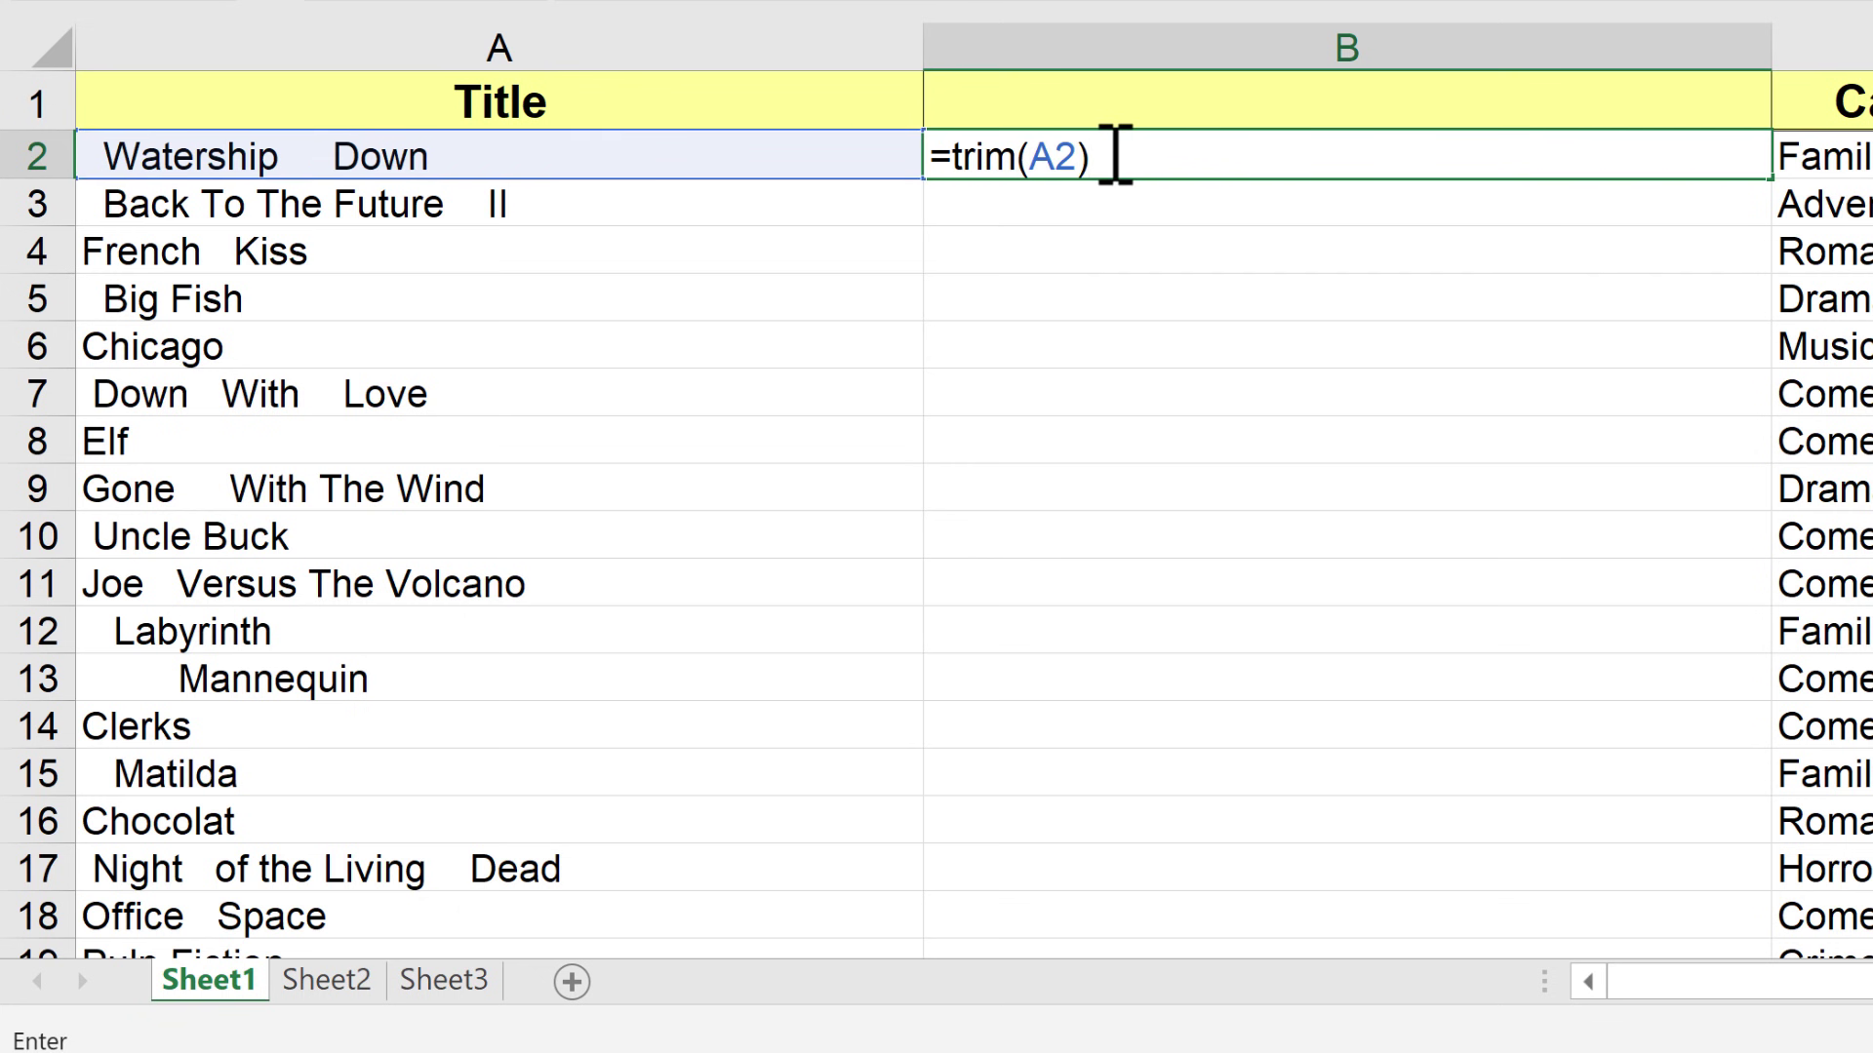
pyautogui.press('BackSpace')
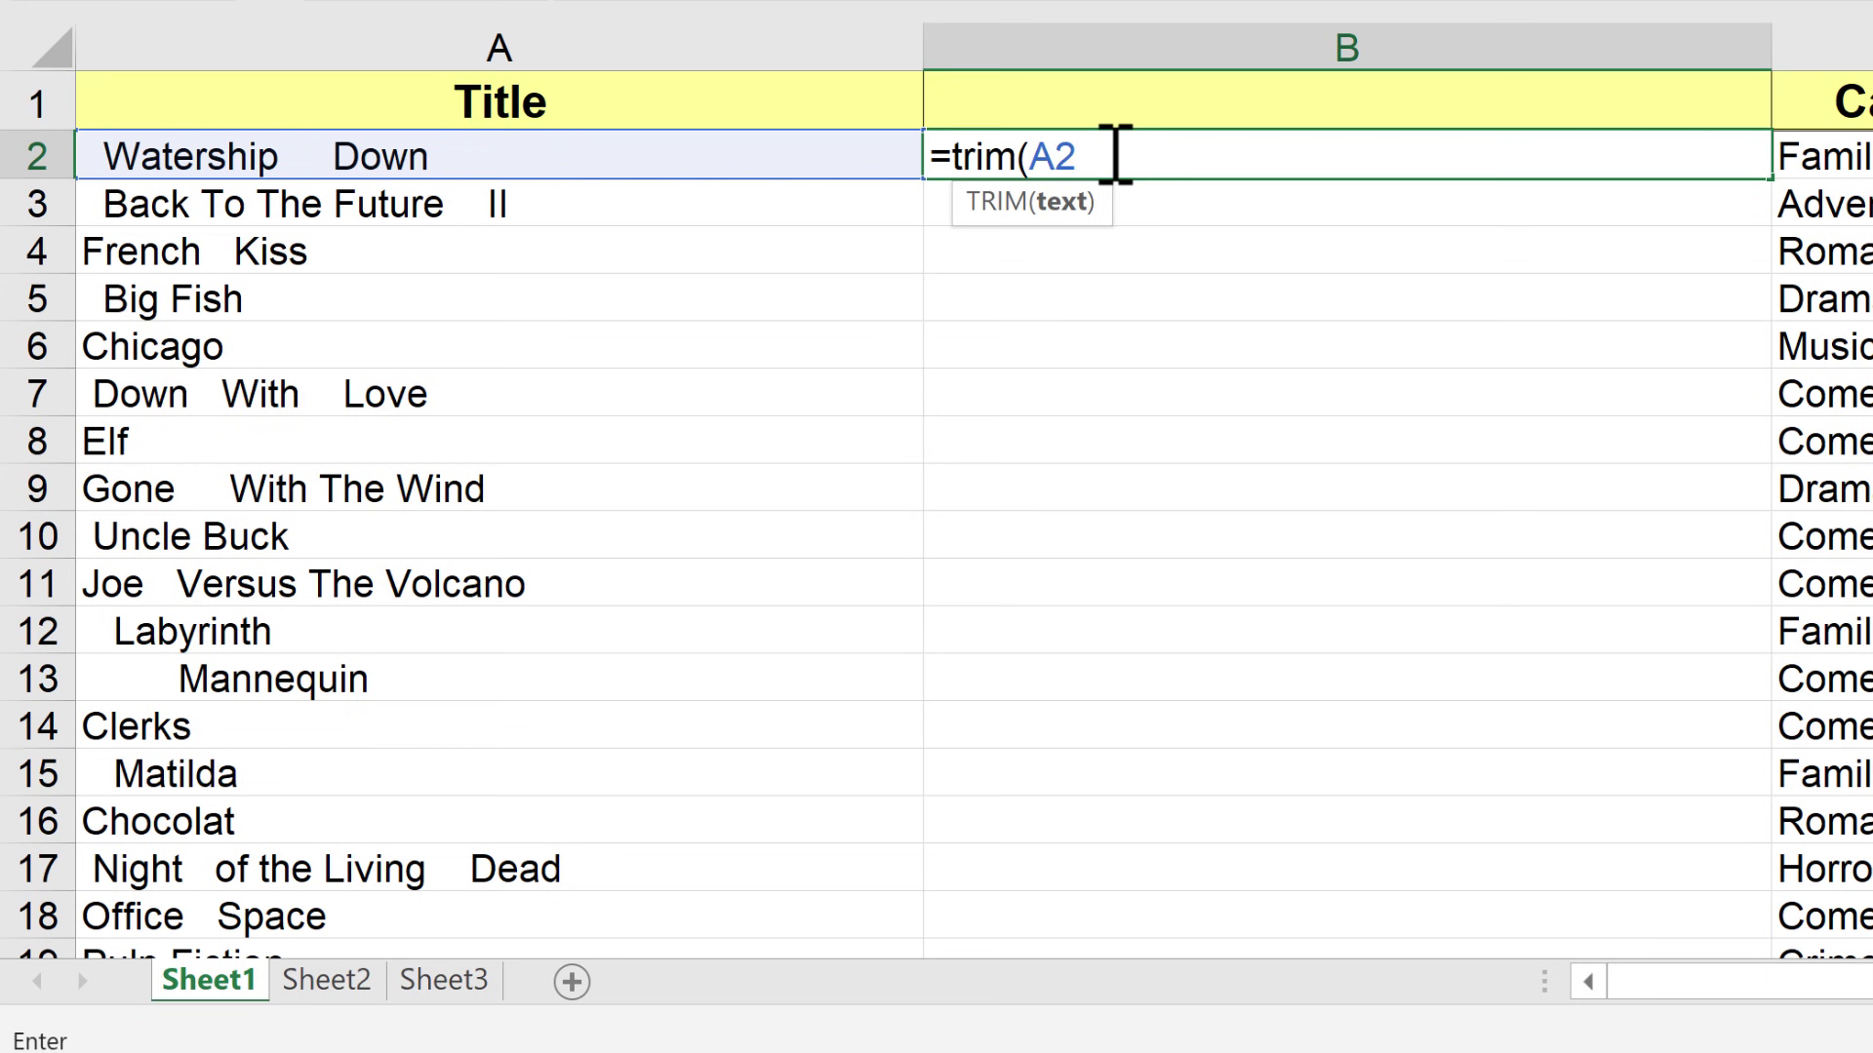
pyautogui.press('Return')
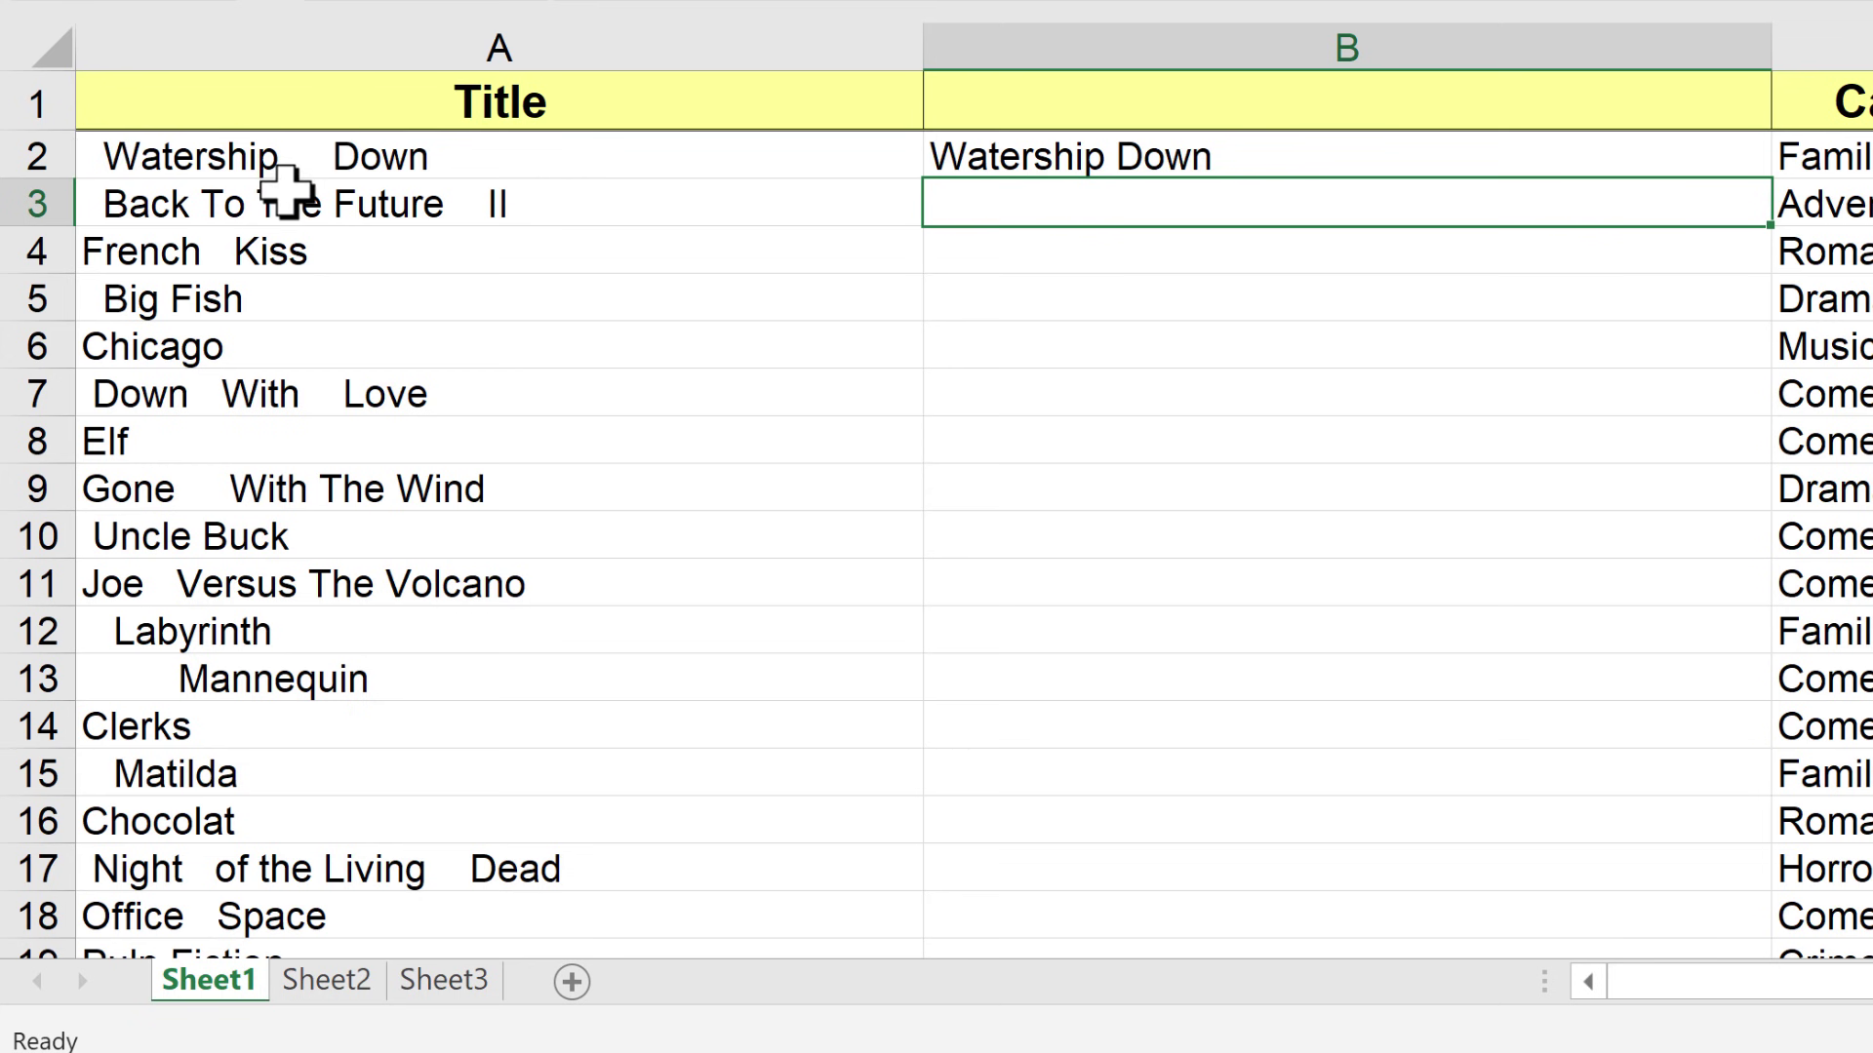
pyautogui.click(1199, 159)
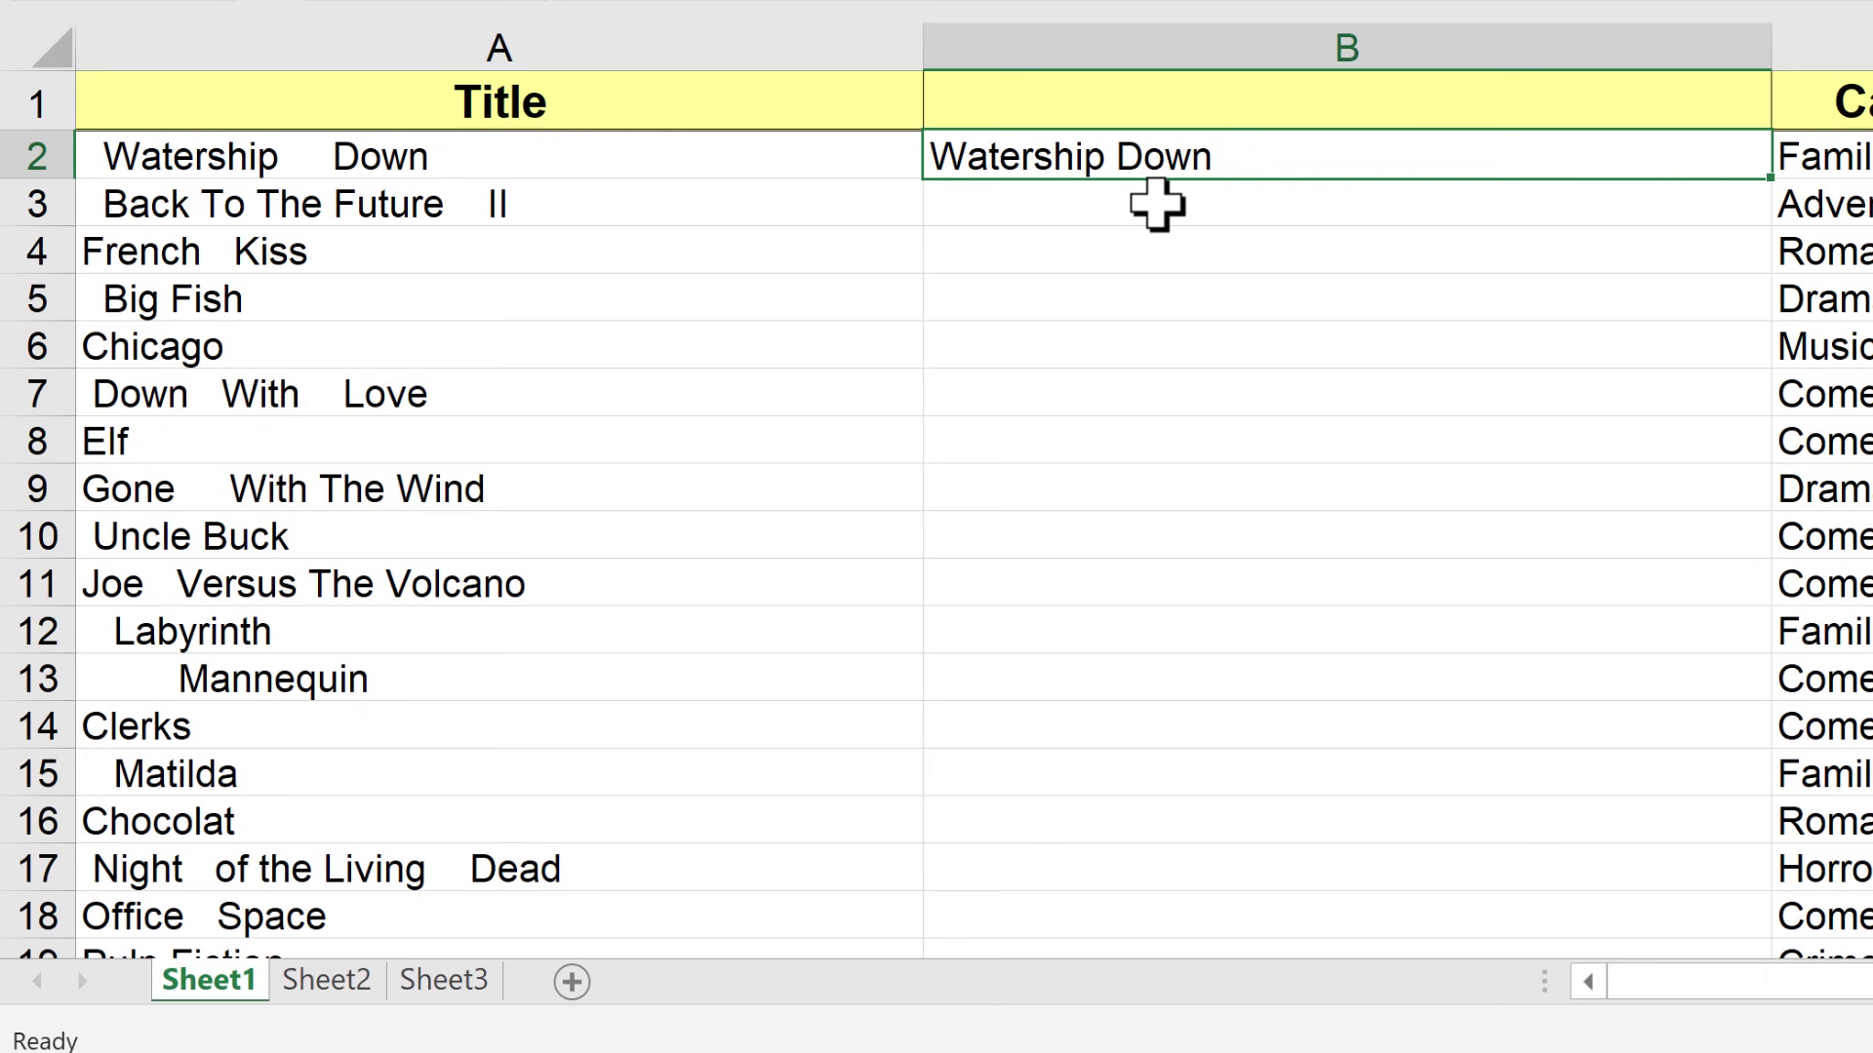
pyautogui.click(1155, 203)
pyautogui.write('=')
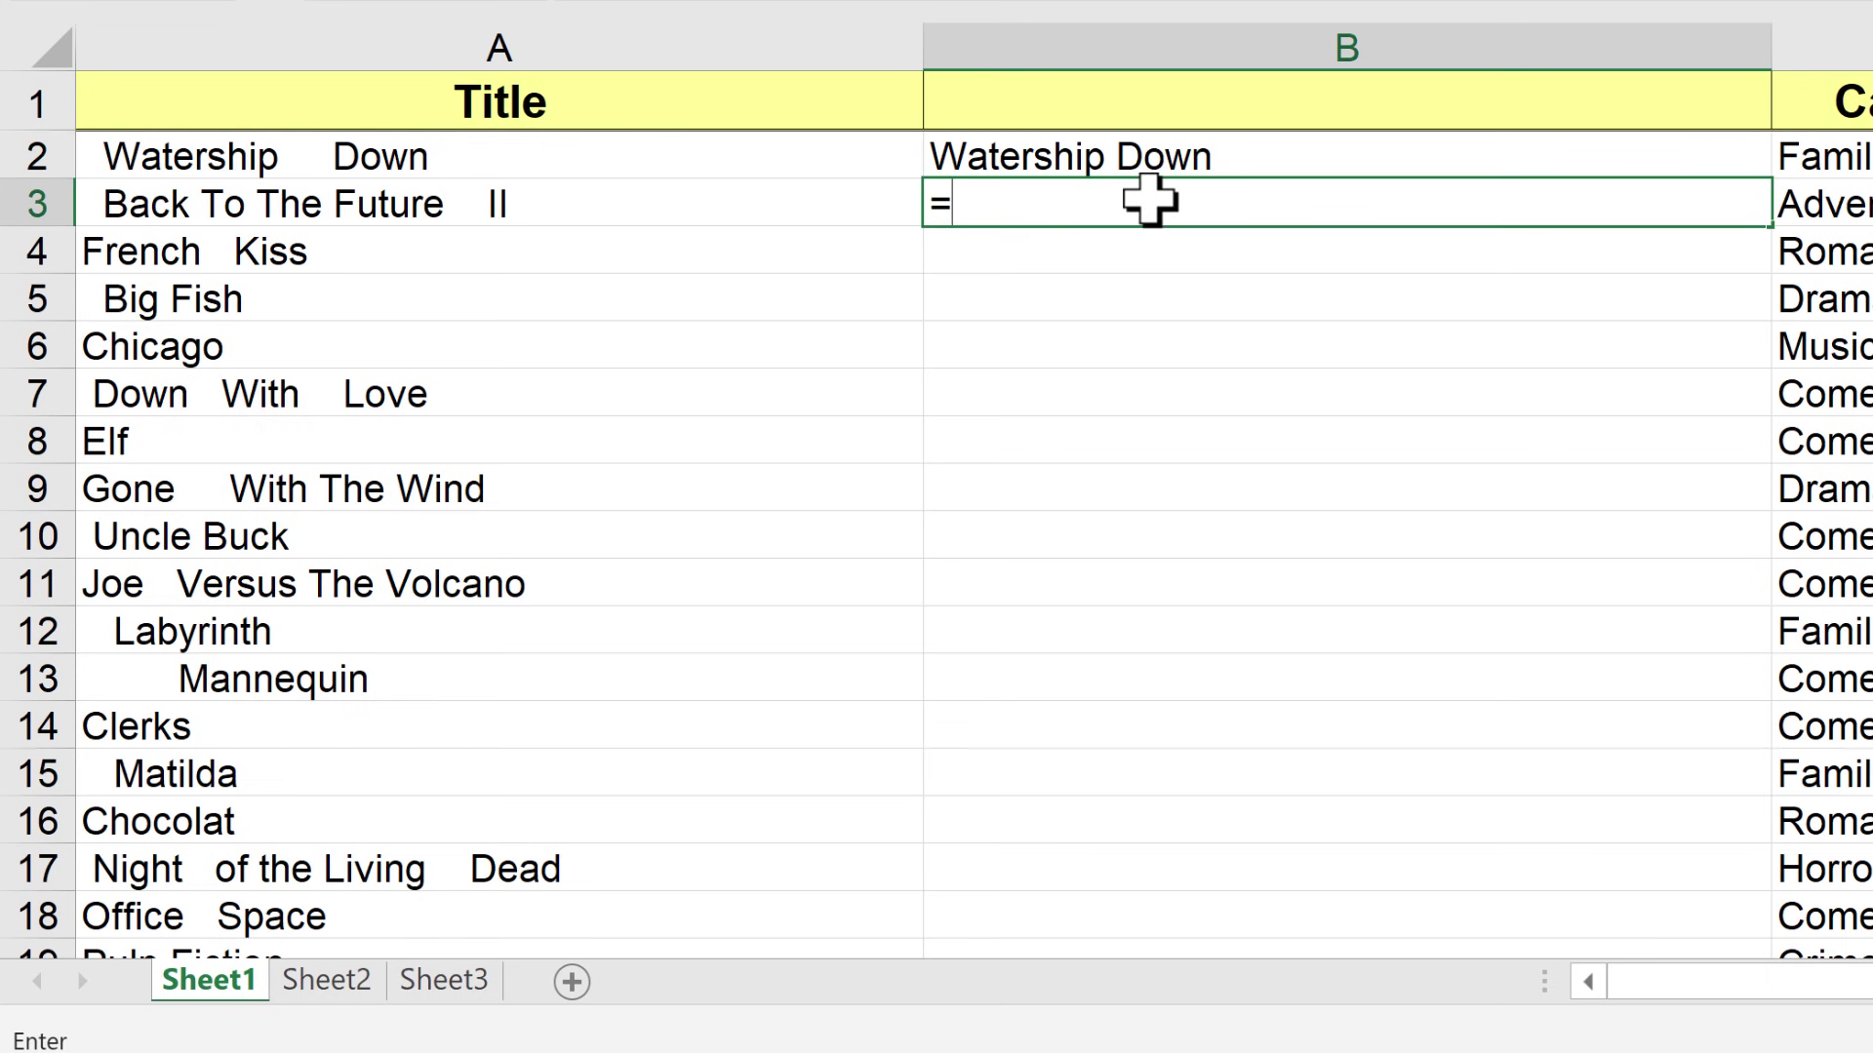
pyautogui.write('trim(')
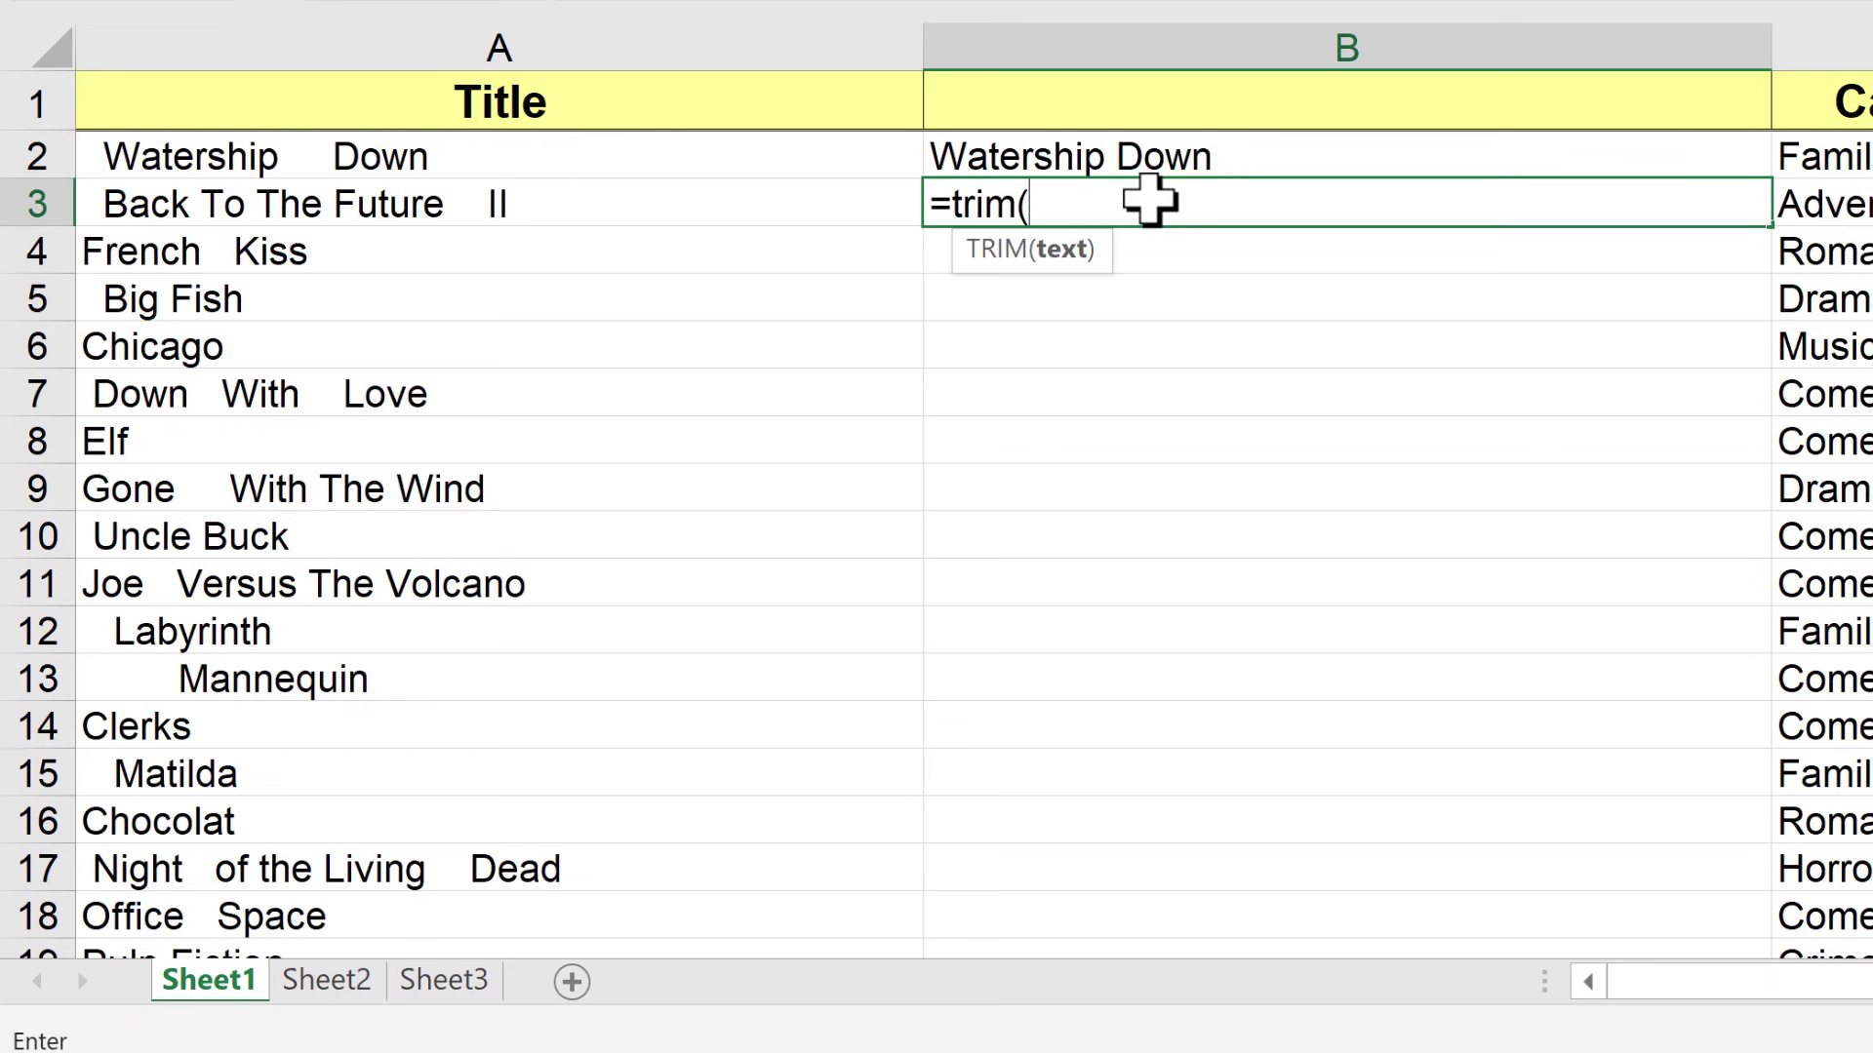
pyautogui.click(787, 190)
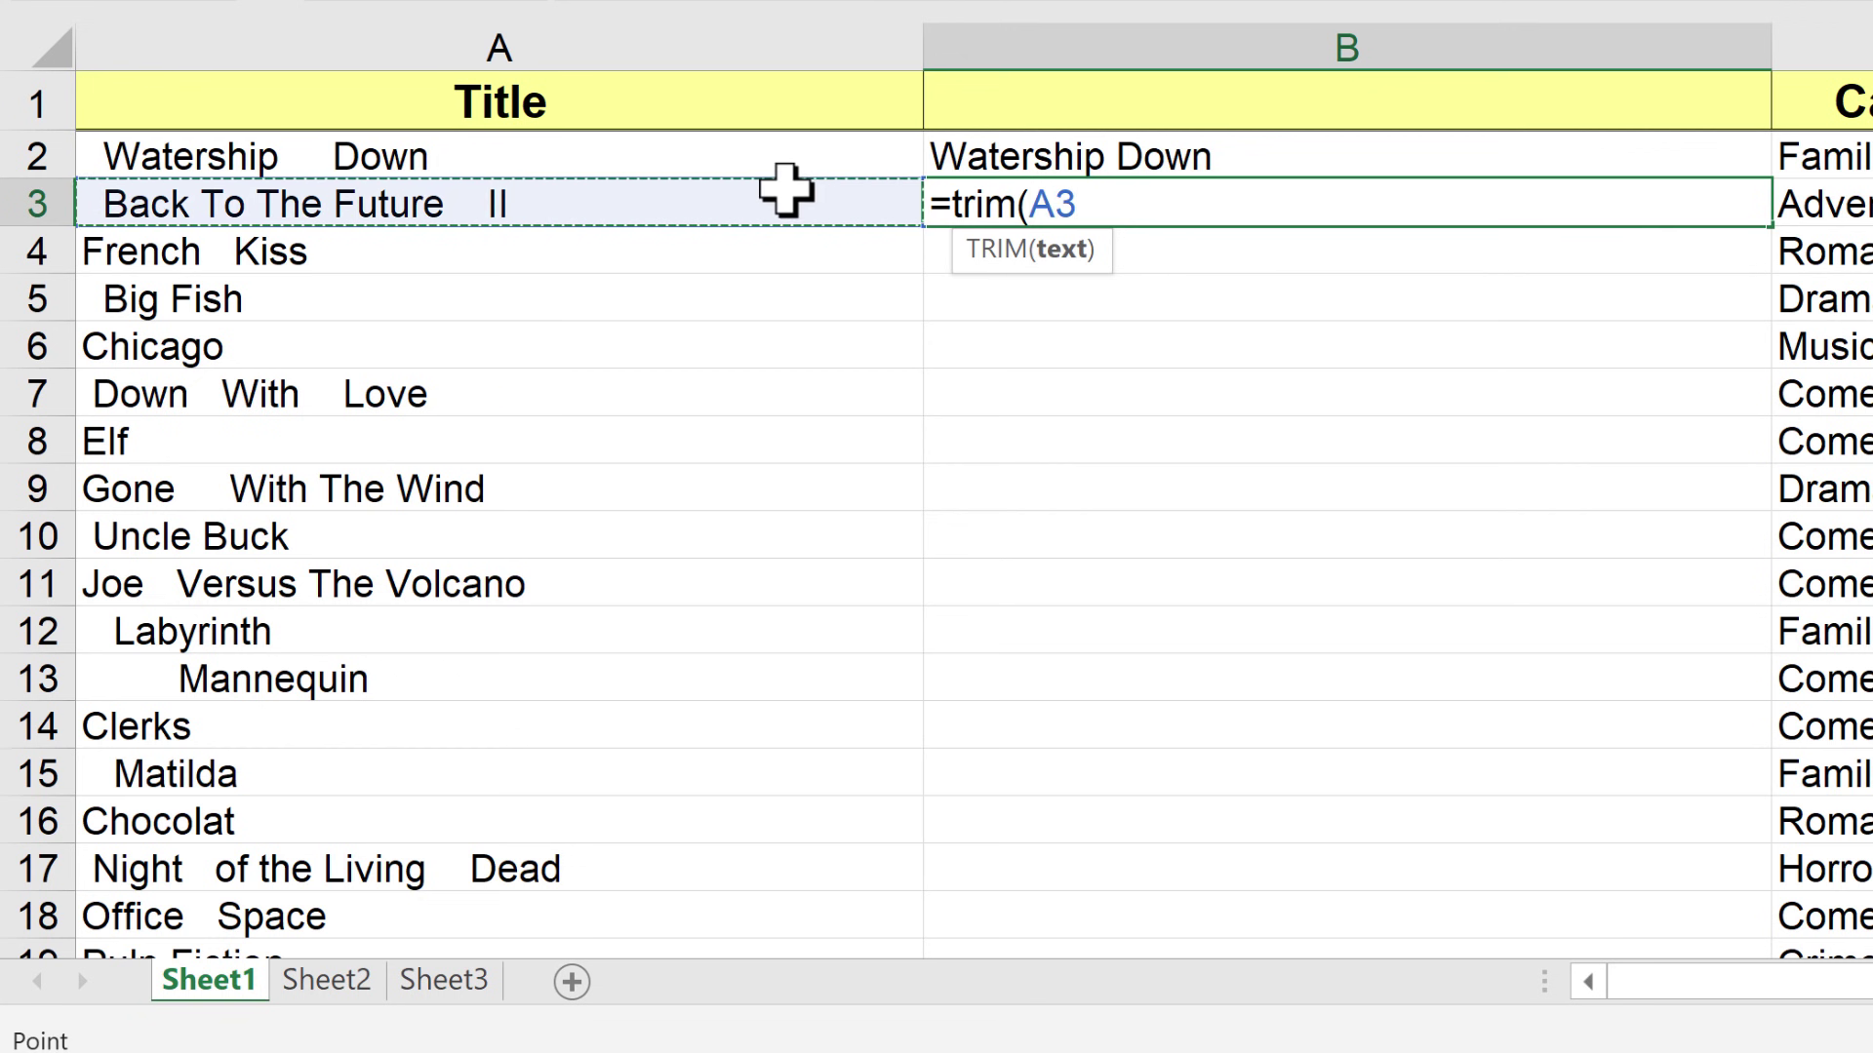
pyautogui.press('Return')
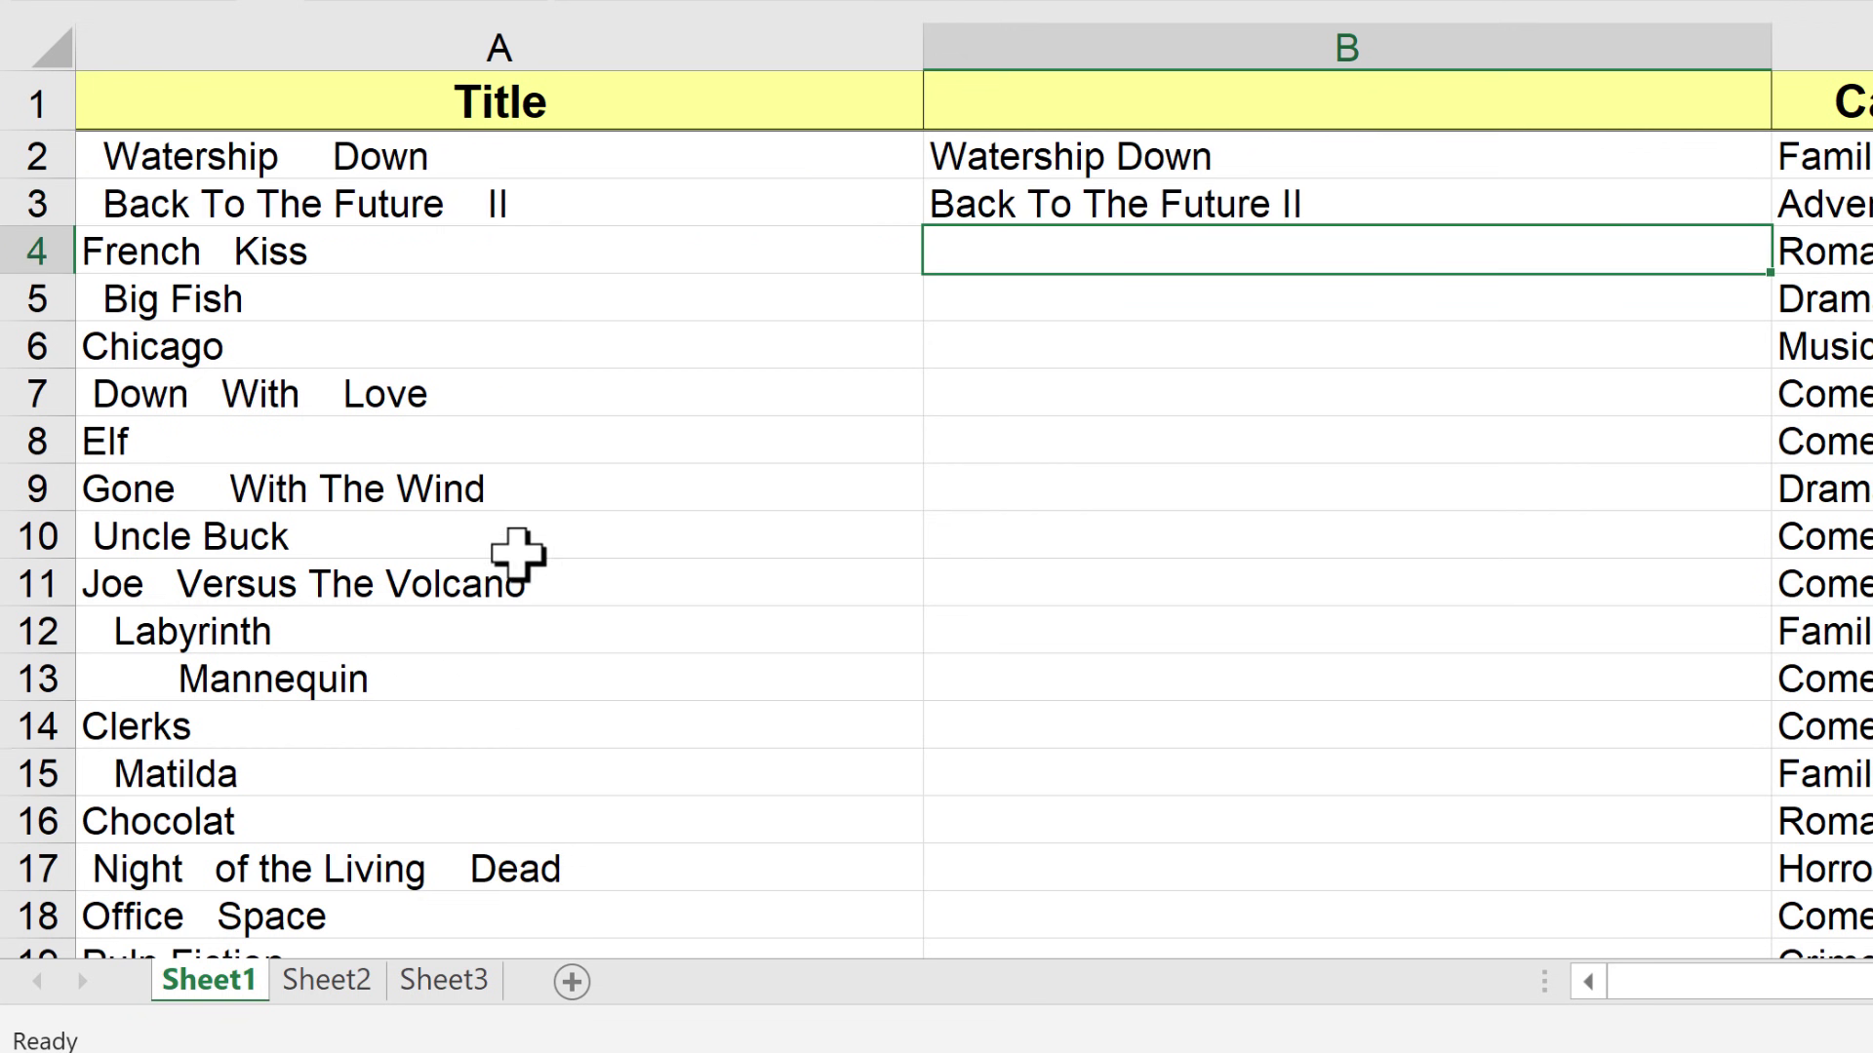
pyautogui.hotkey('ctrl', 'z')
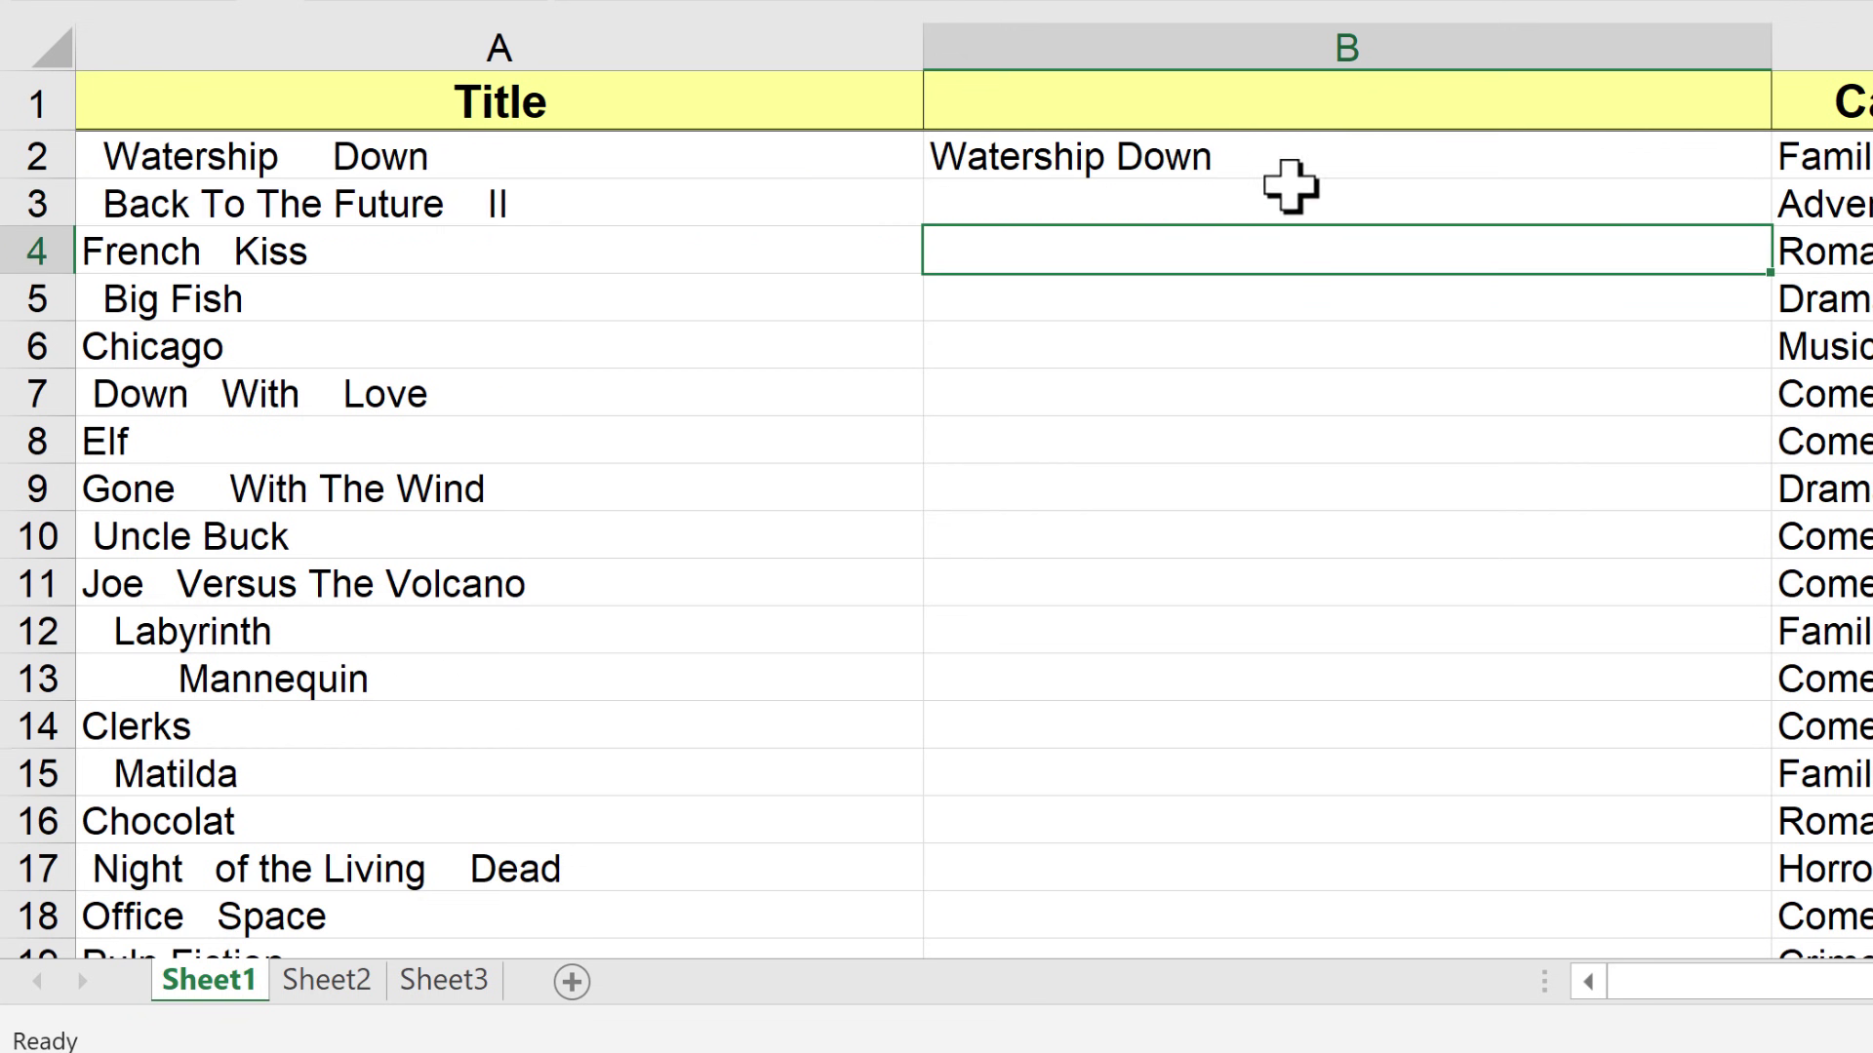
pyautogui.click(1132, 151)
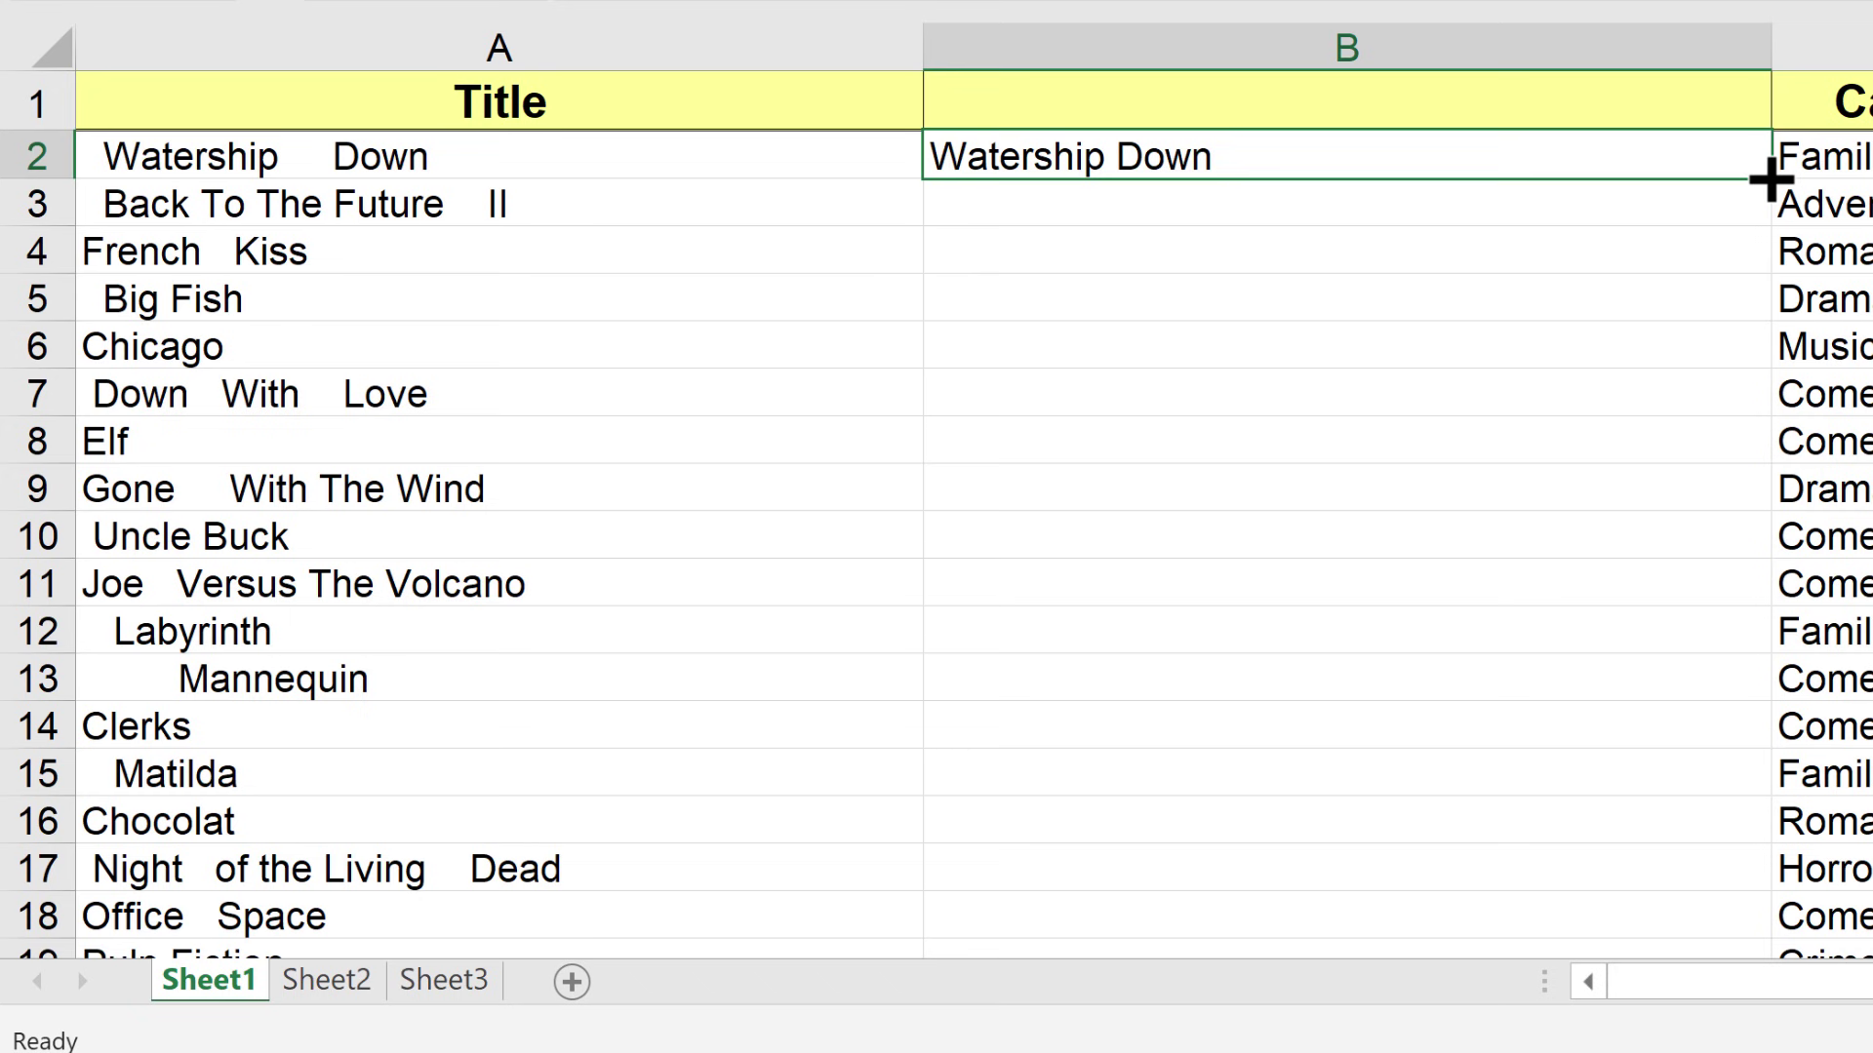
# Fill the TRIM formula down column B to row 42, then spot-check the Elf and Big Fish results
pyautogui.moveTo(1770, 179); pyautogui.dragTo(1616, 485)
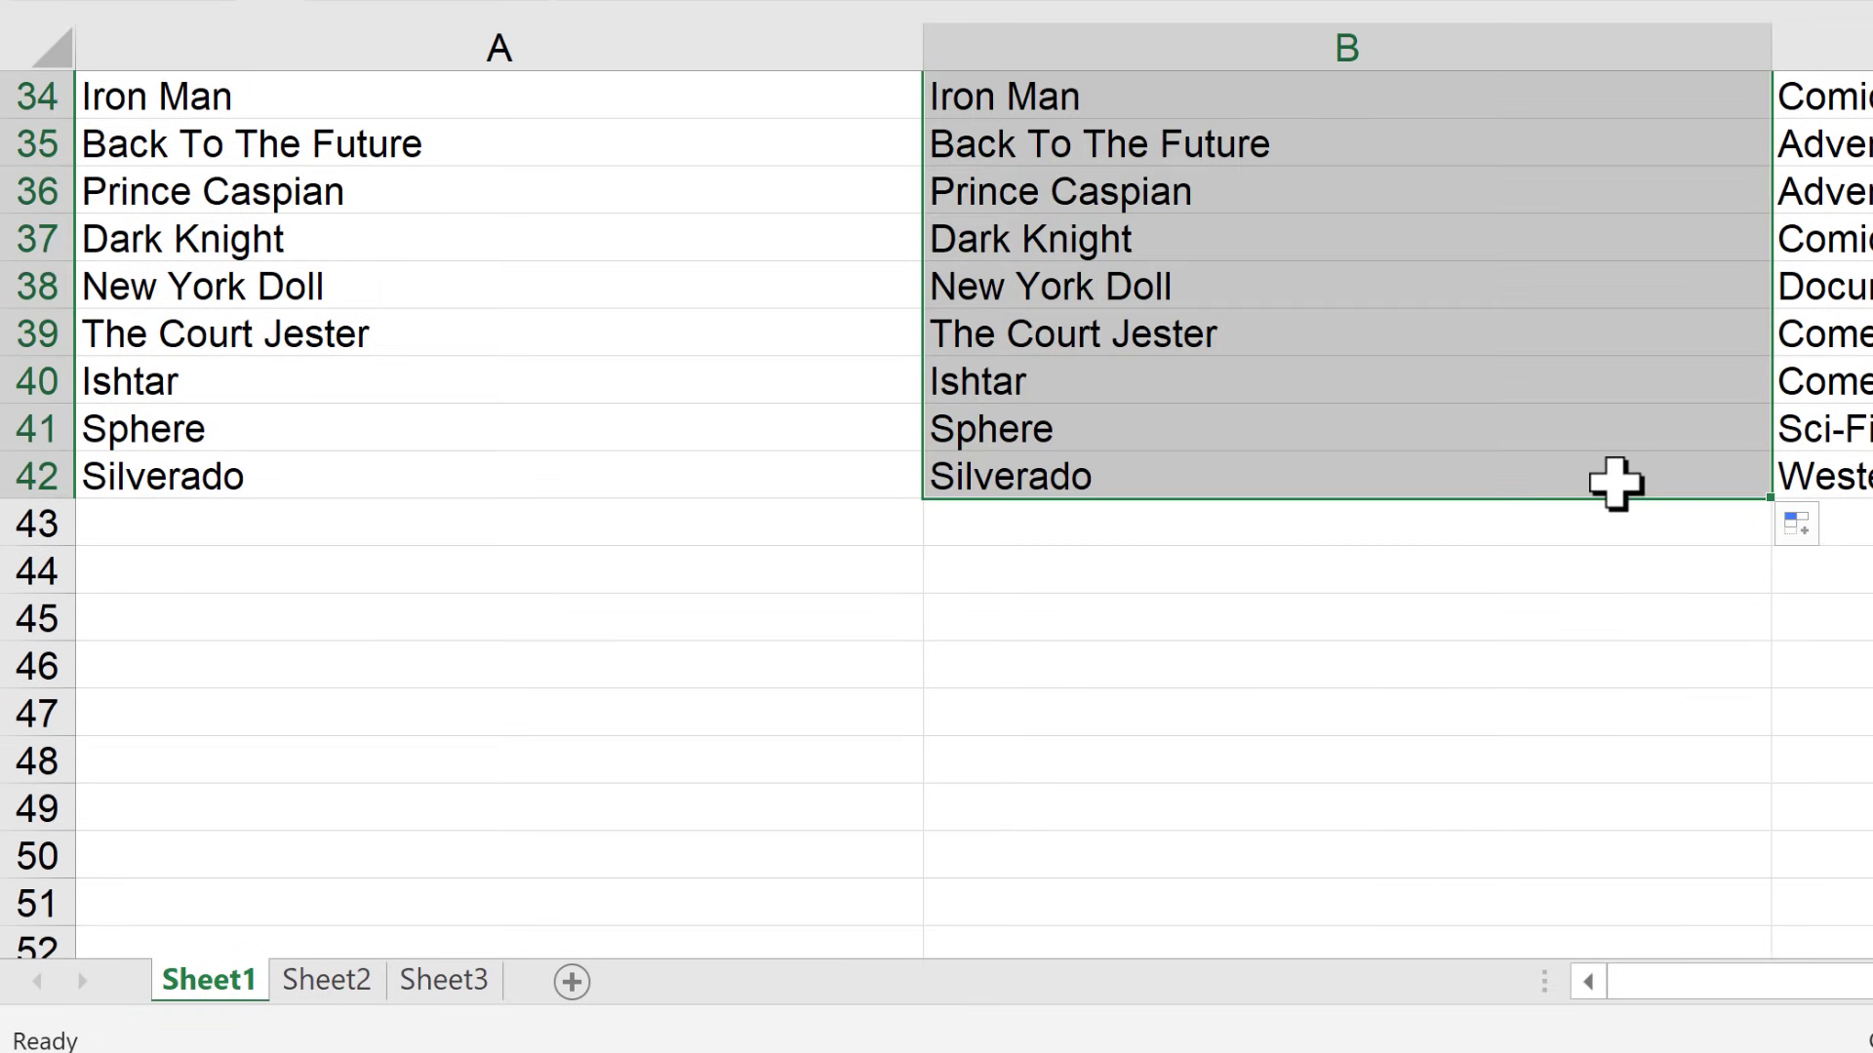
pyautogui.scroll(5, 1357, 382)
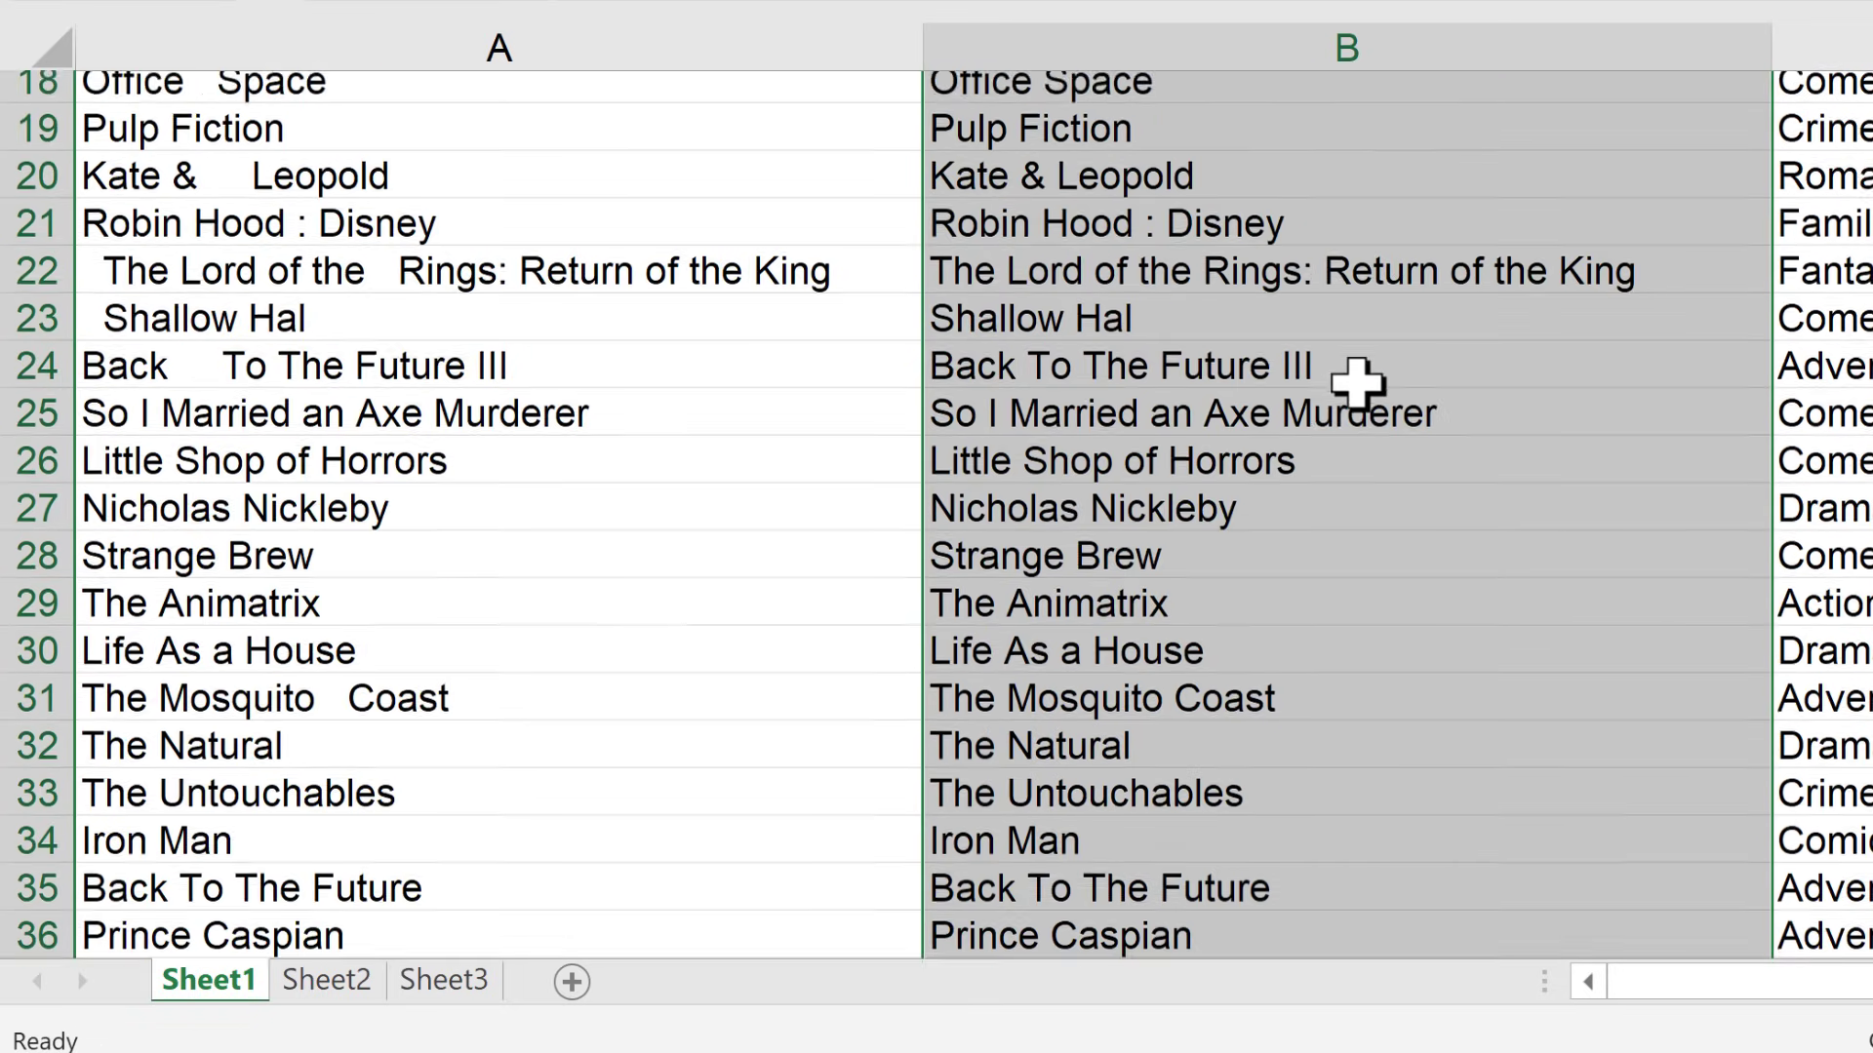
pyautogui.scroll(6, 1358, 383)
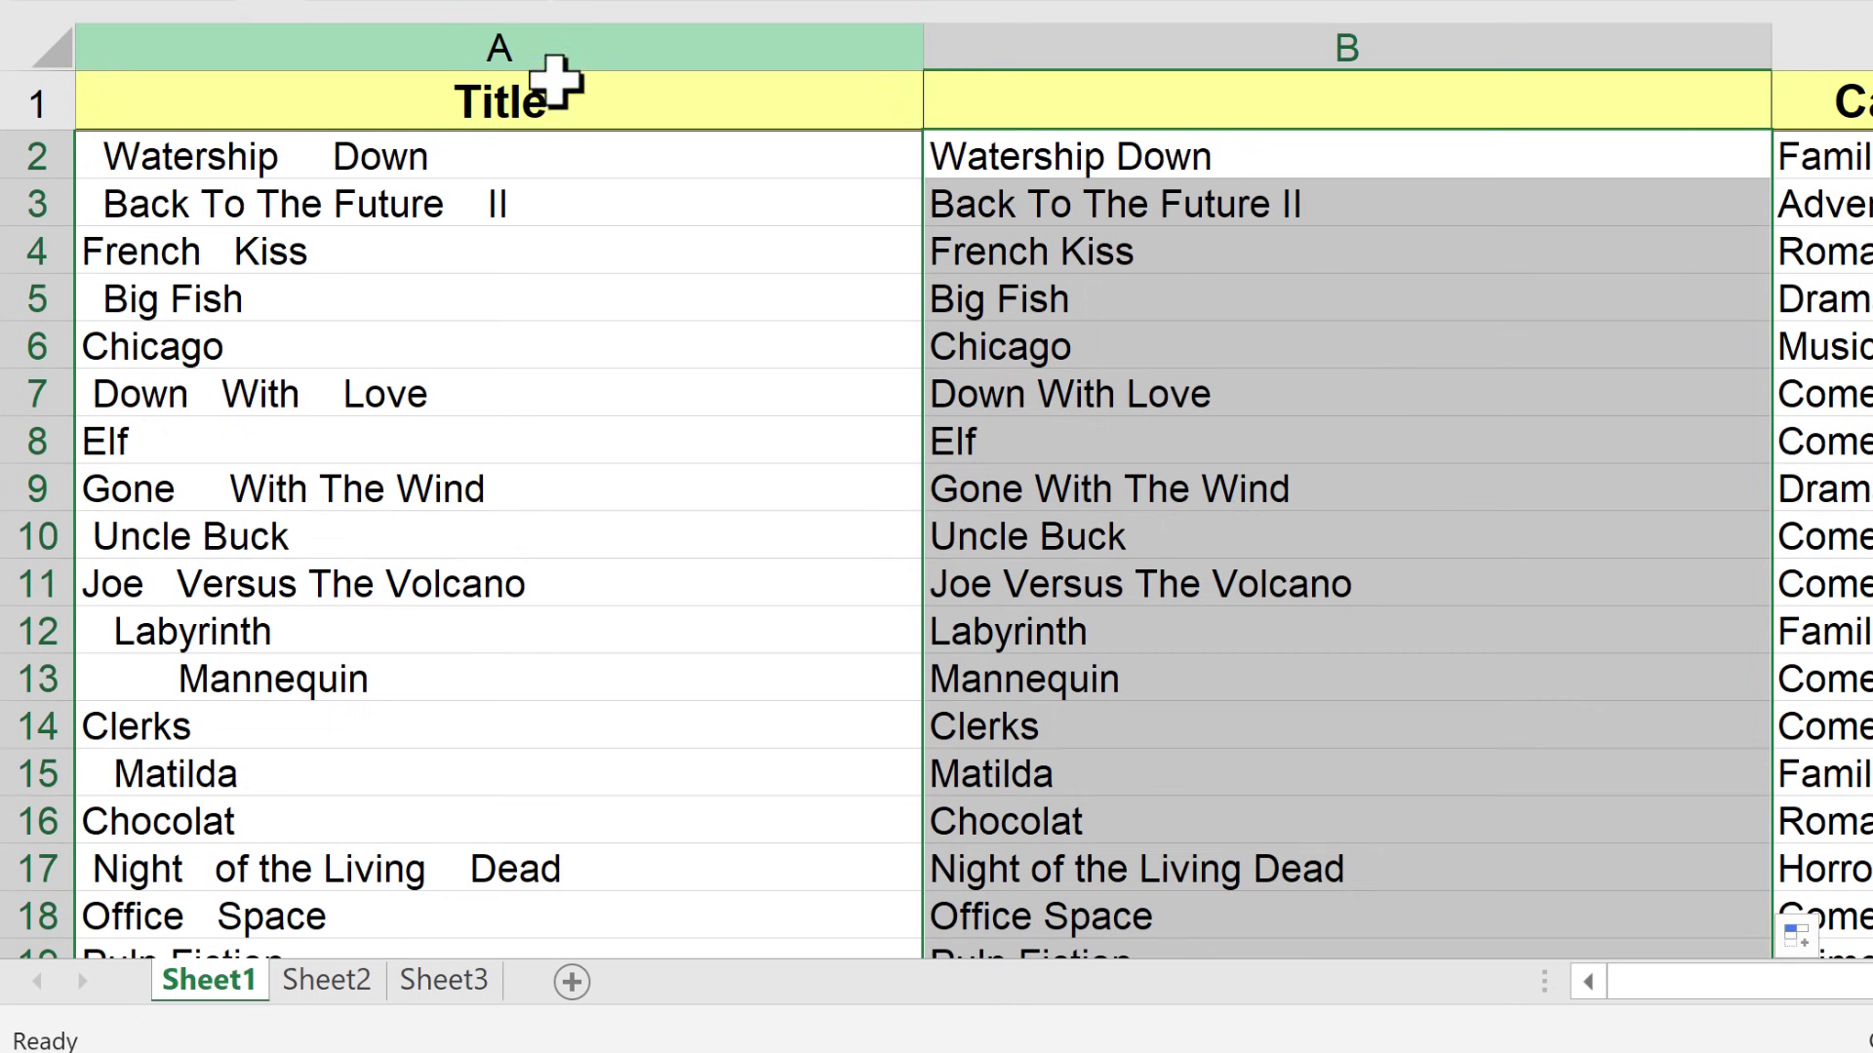
pyautogui.click(1307, 445)
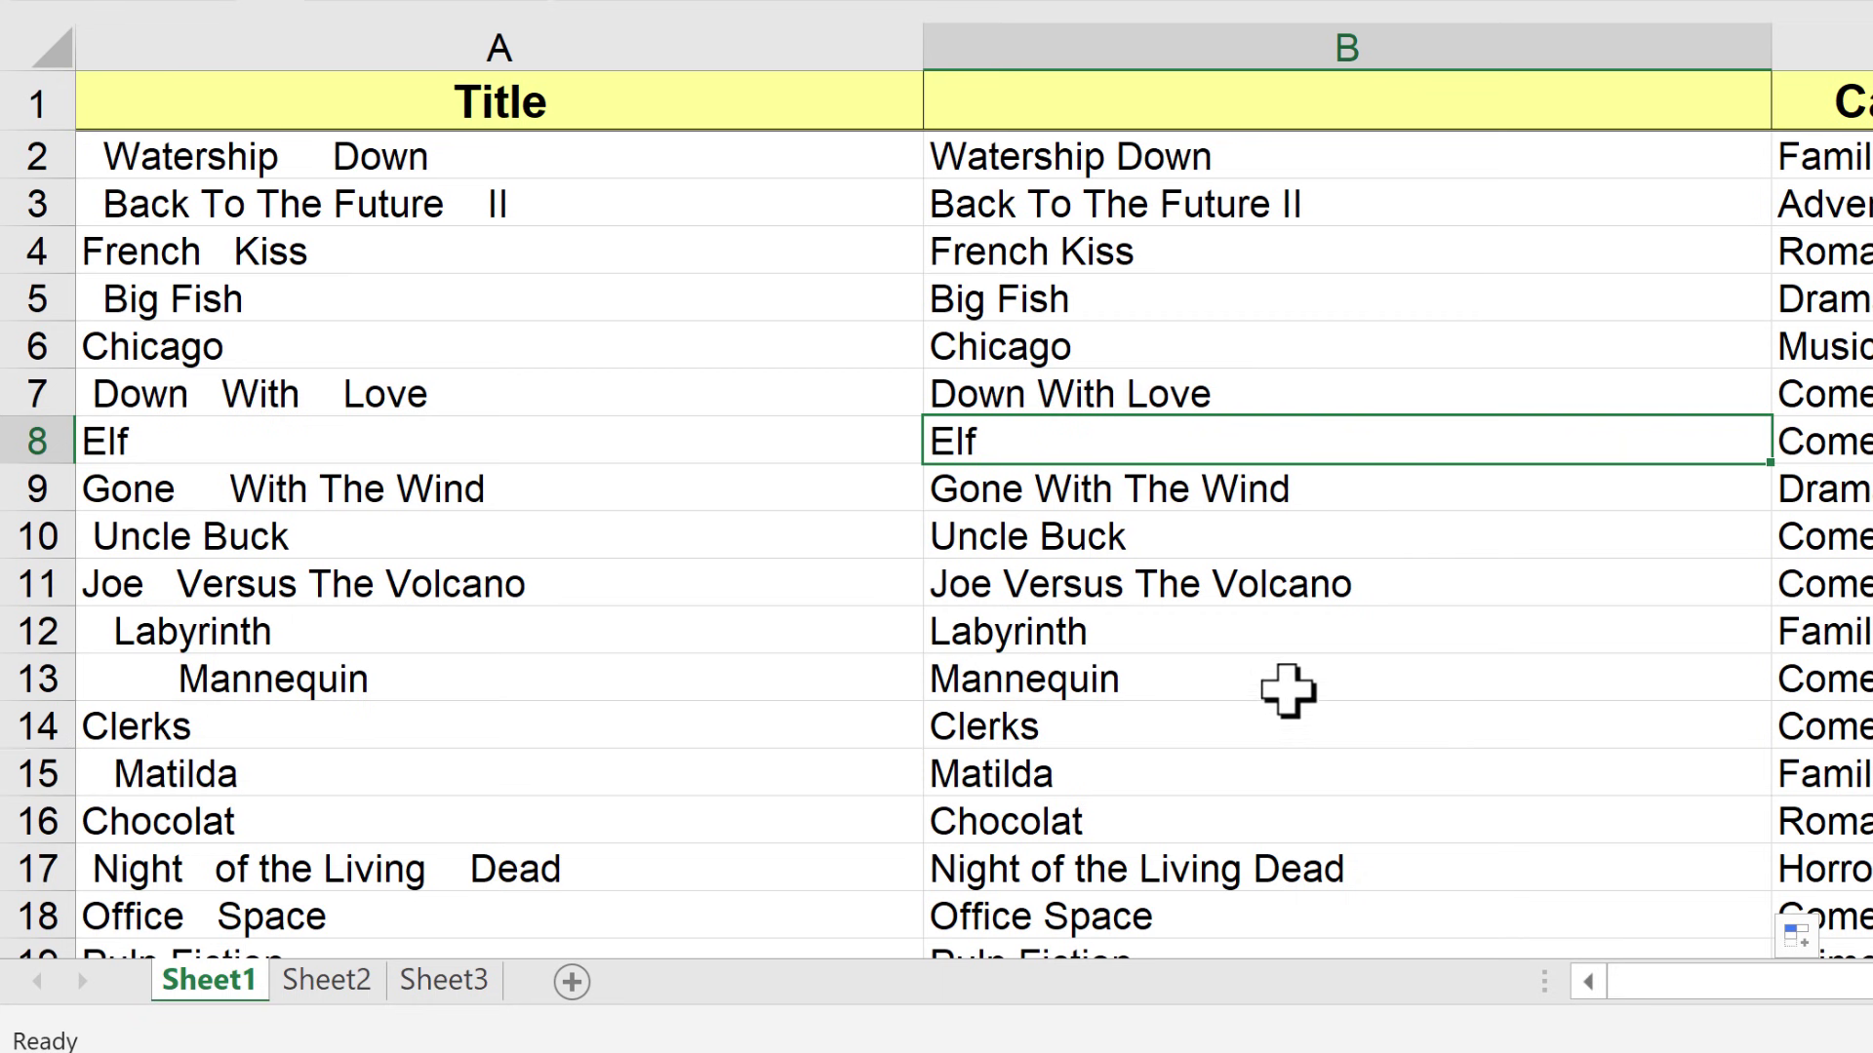
pyautogui.click(1199, 290)
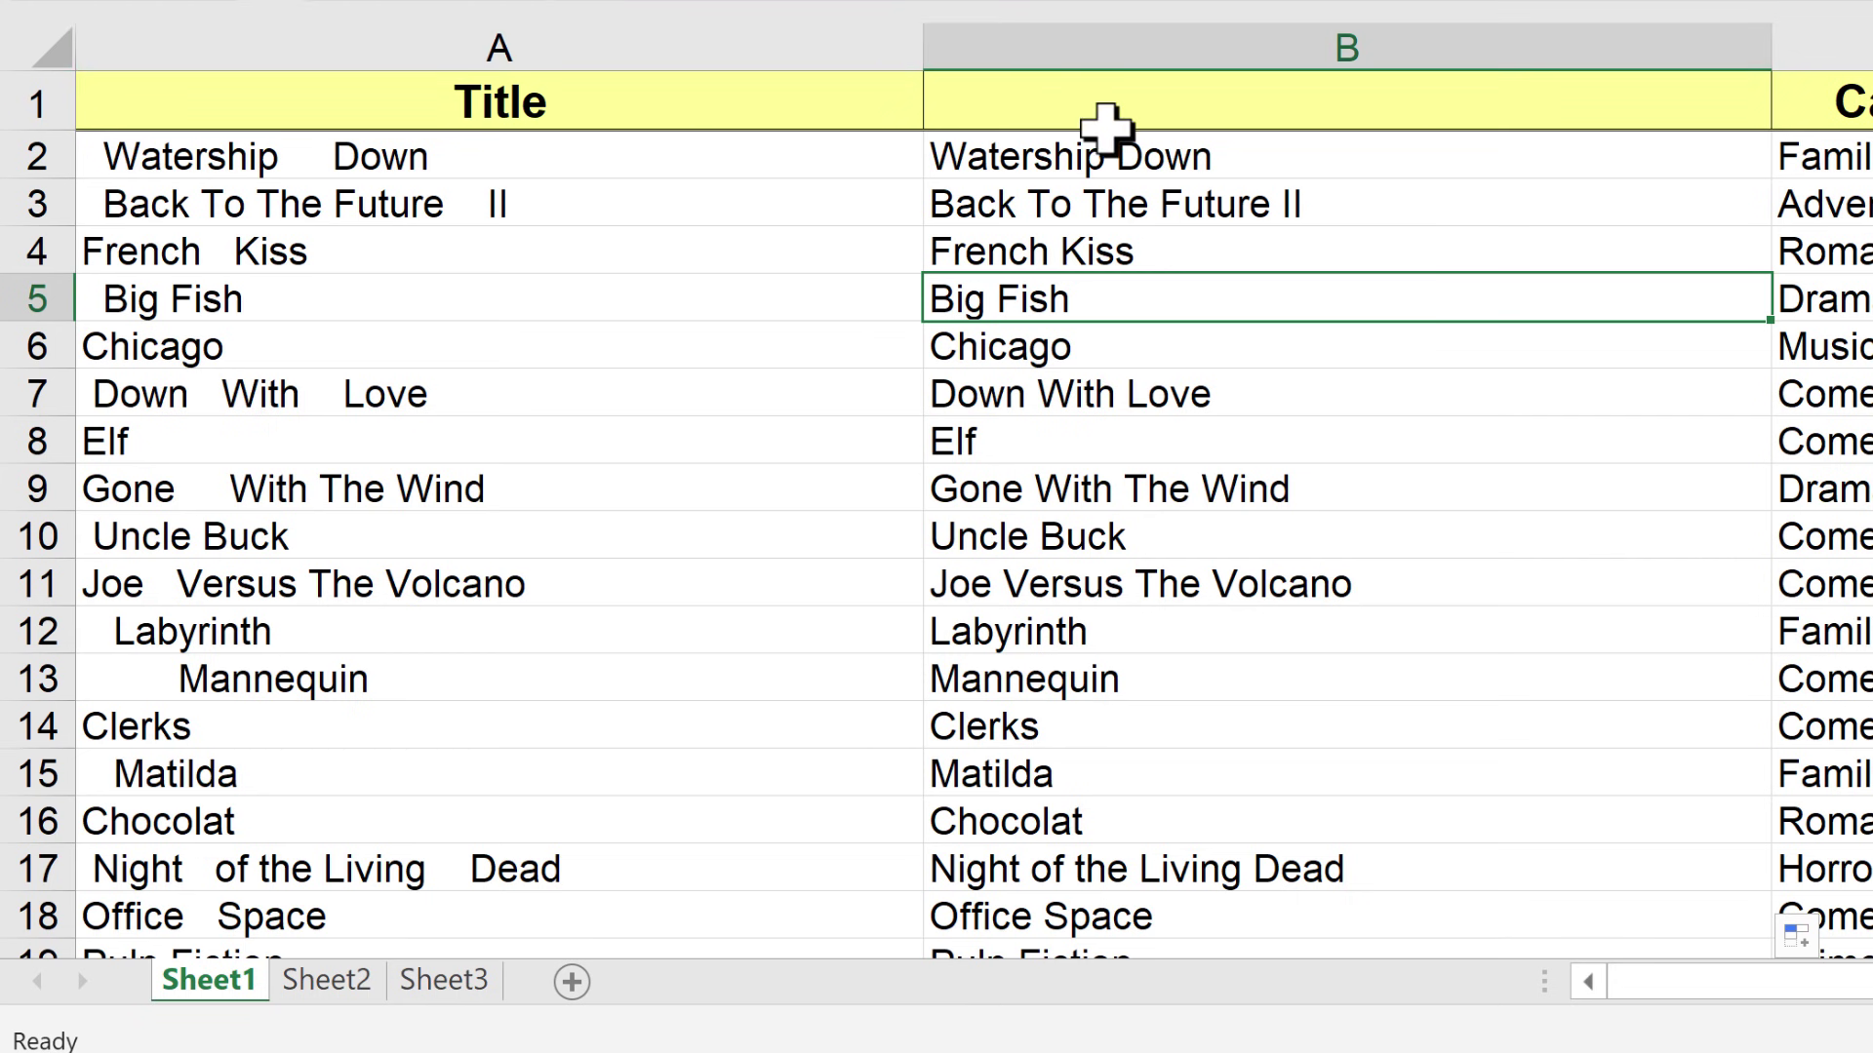
pyautogui.click(509, 47)
pyautogui.rightClick(511, 53)
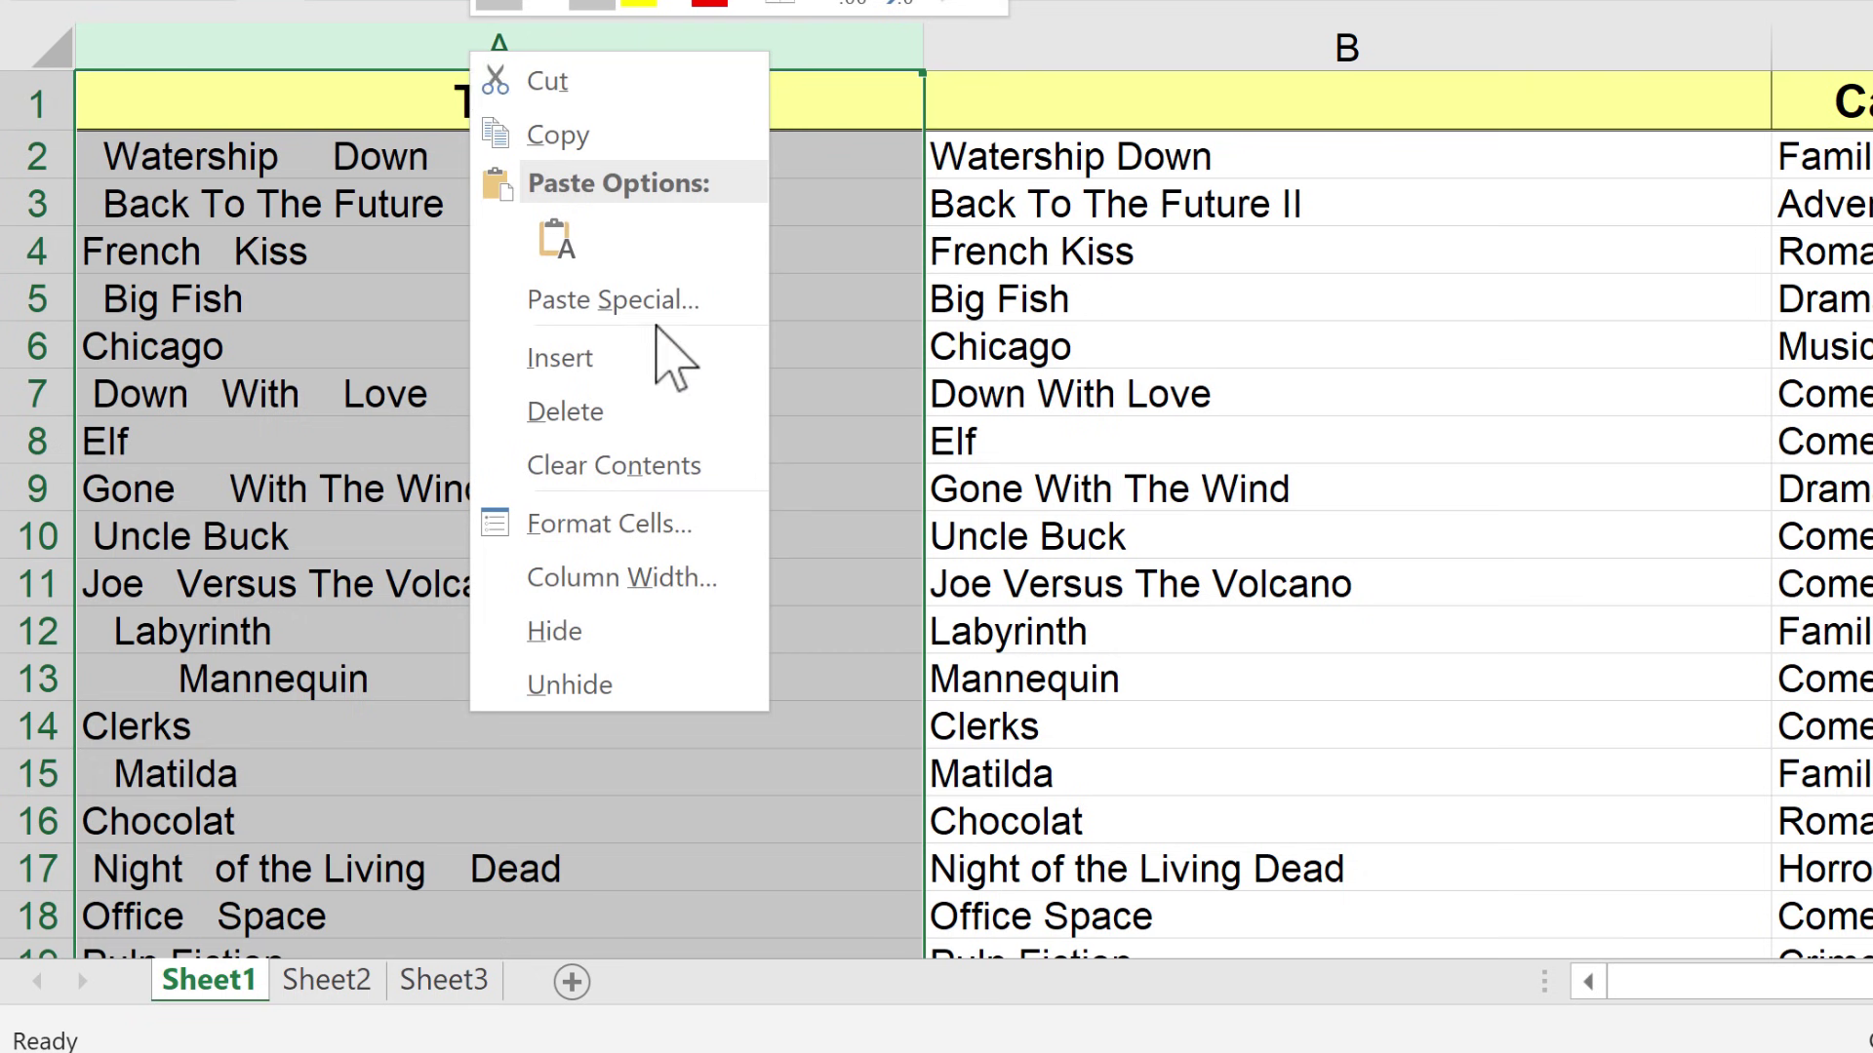
pyautogui.click(664, 414)
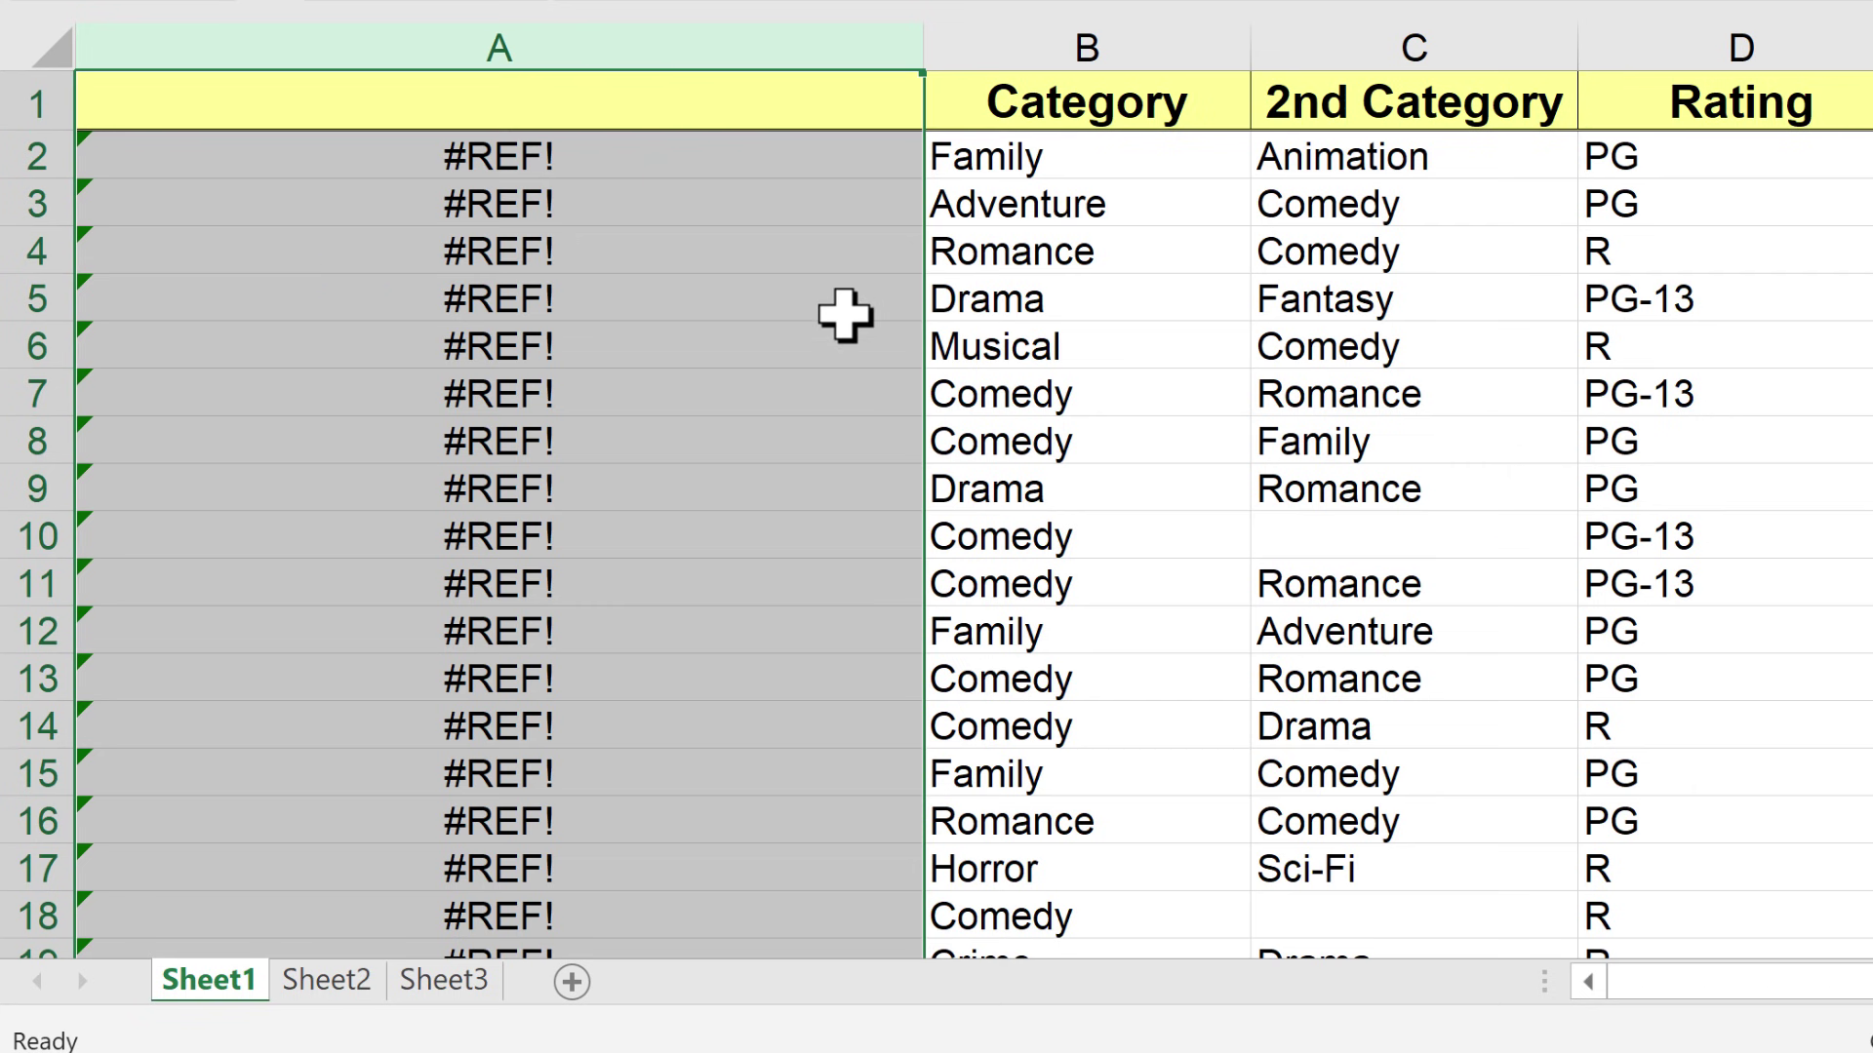
pyautogui.hotkey('ctrl', 'z')
pyautogui.click(1182, 161)
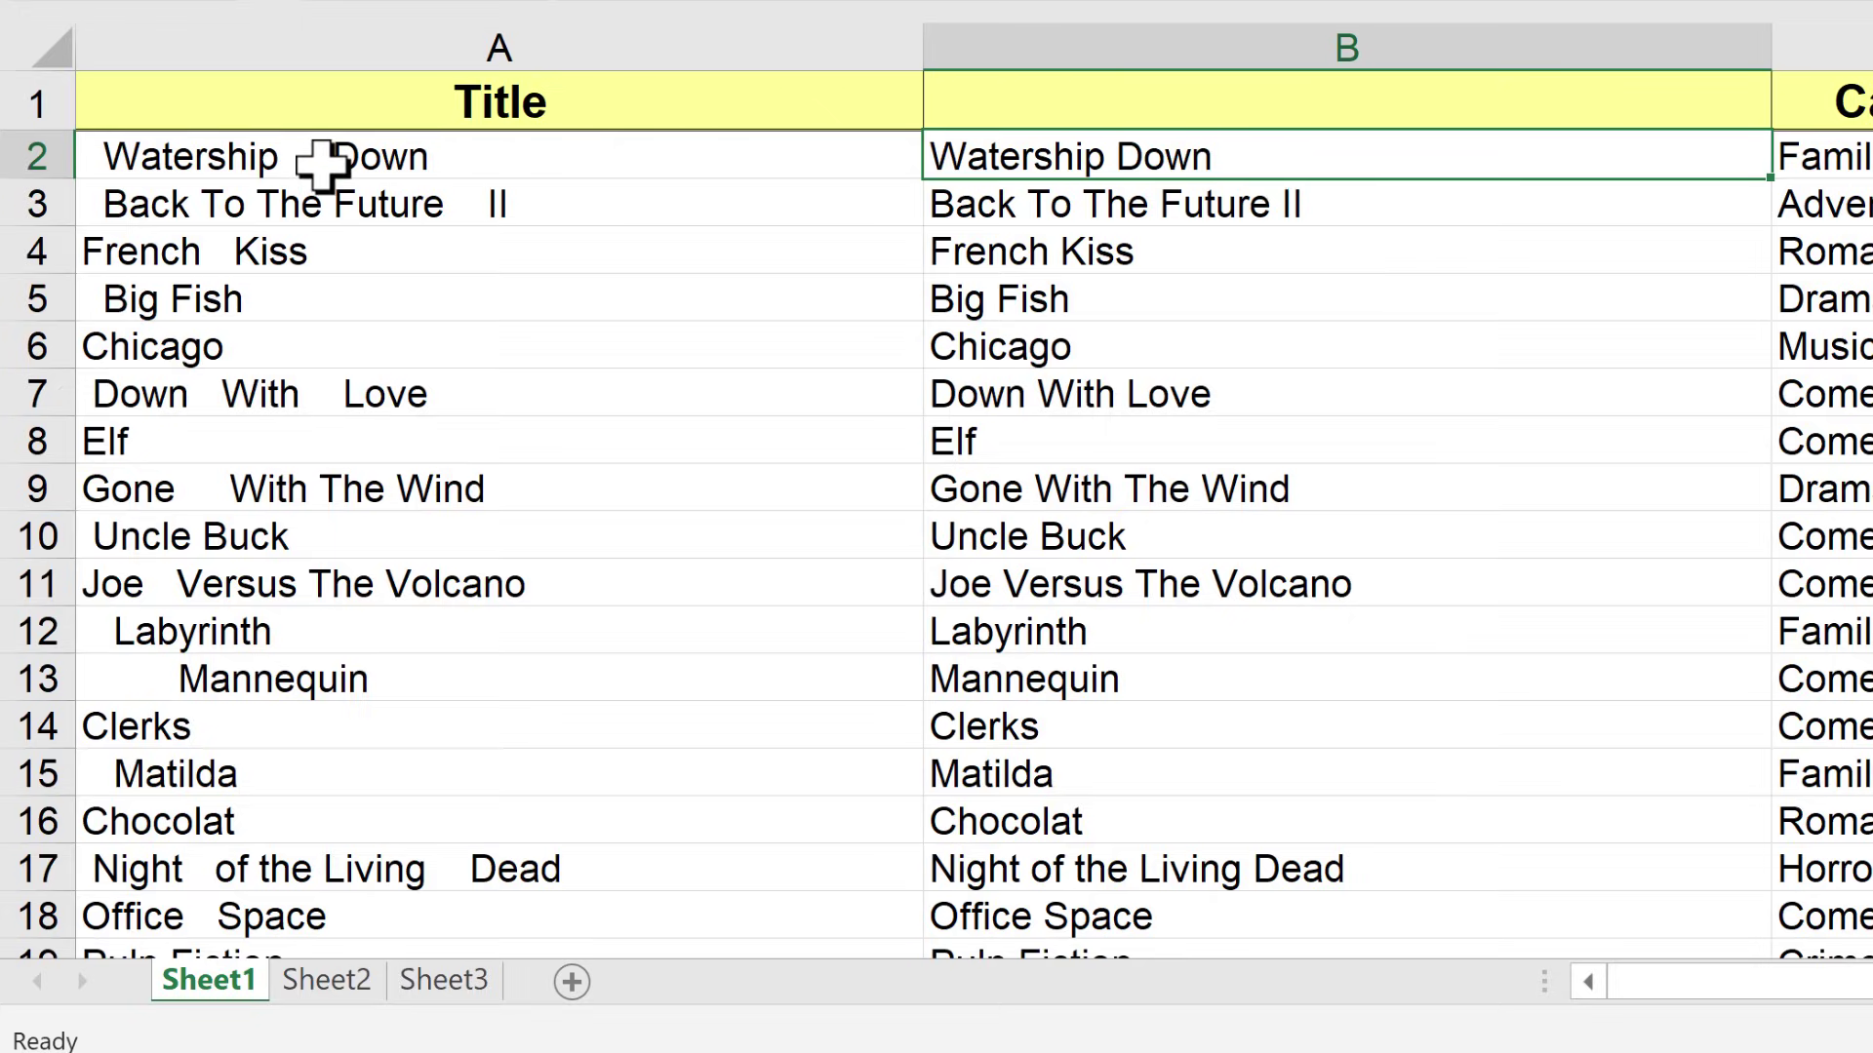
pyautogui.click(685, 151)
pyautogui.click(1278, 162)
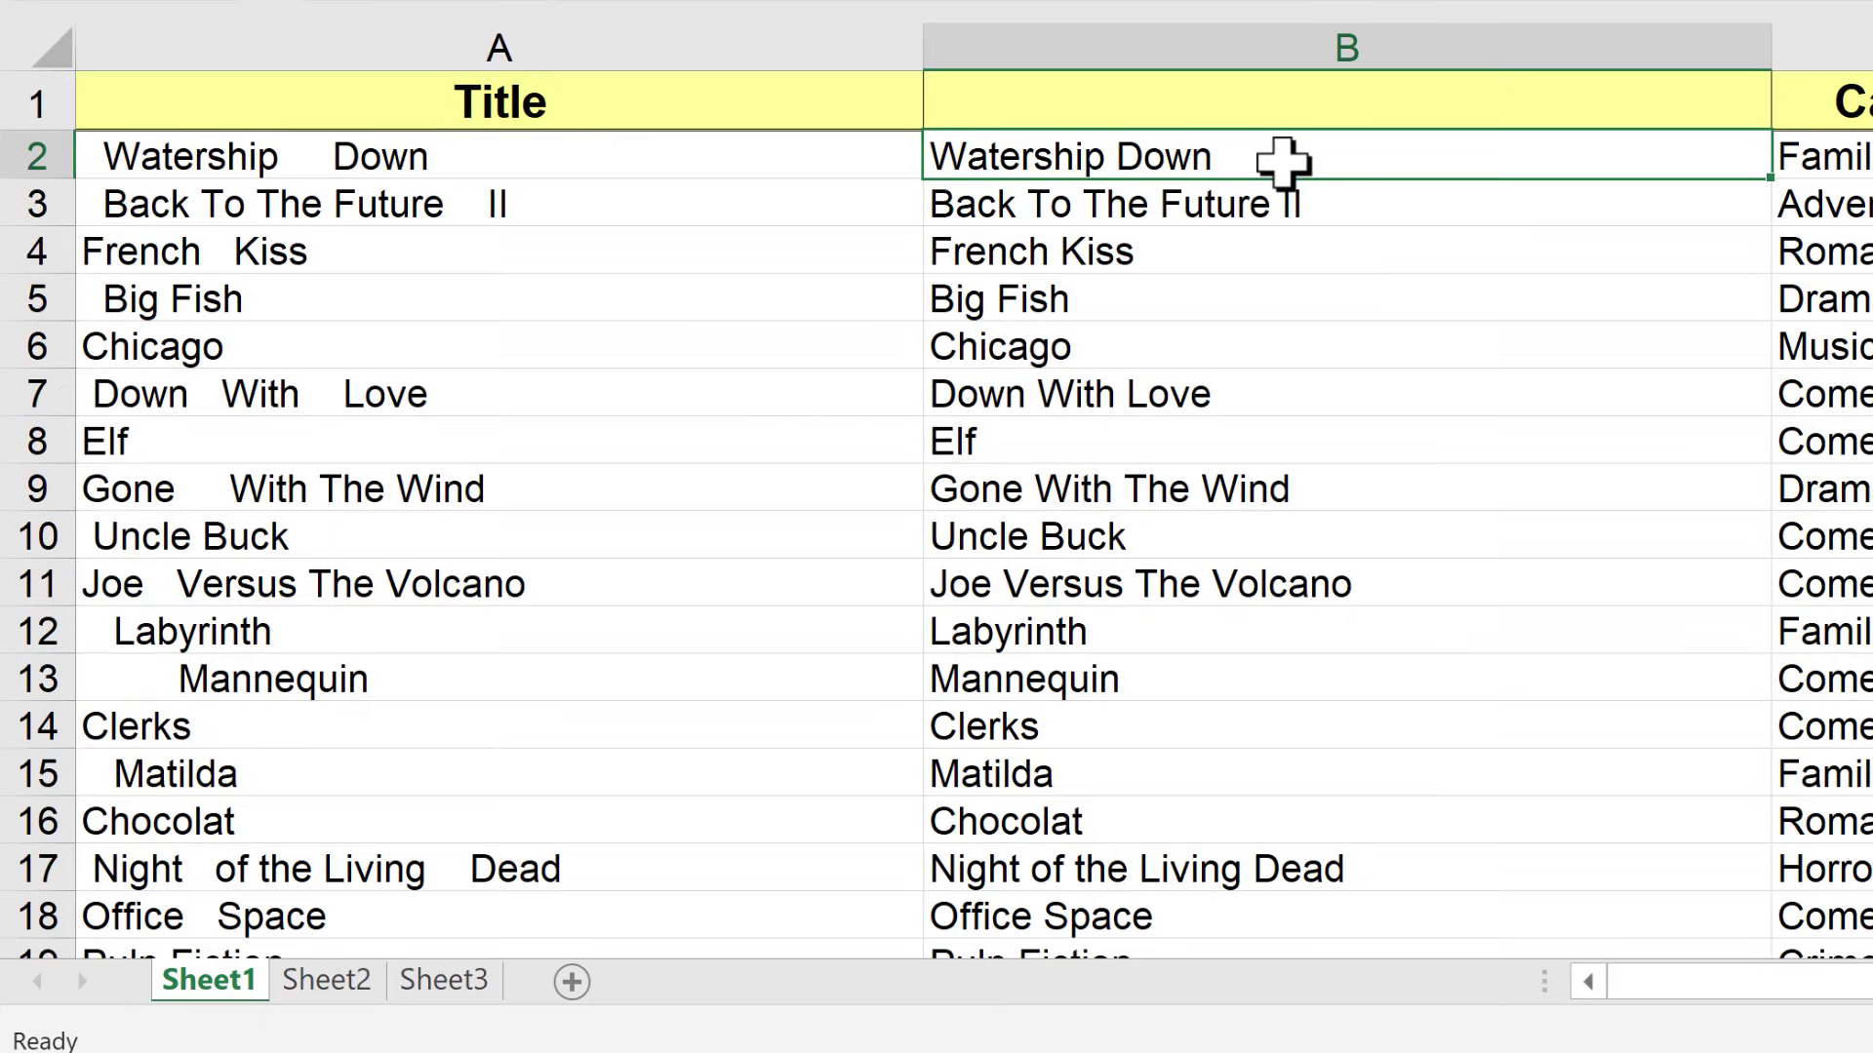
pyautogui.doubleClick(1172, 160)
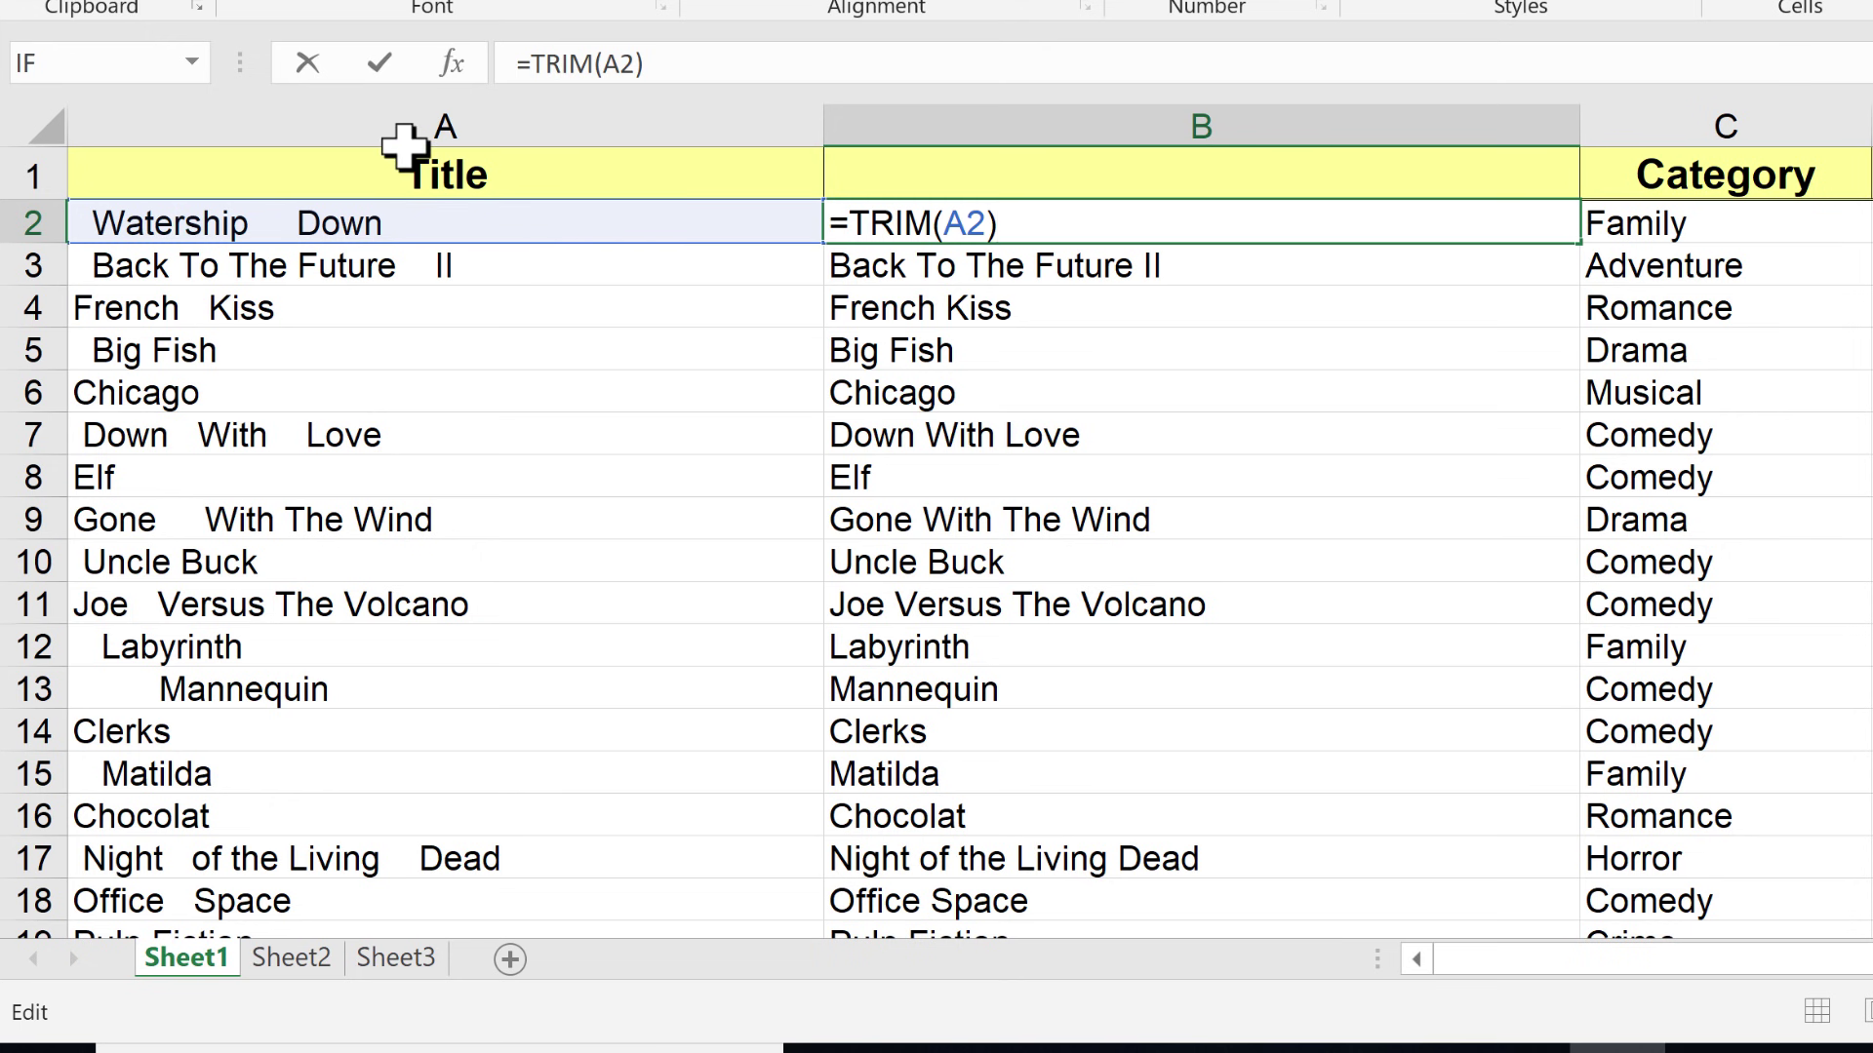
pyautogui.click(1133, 358)
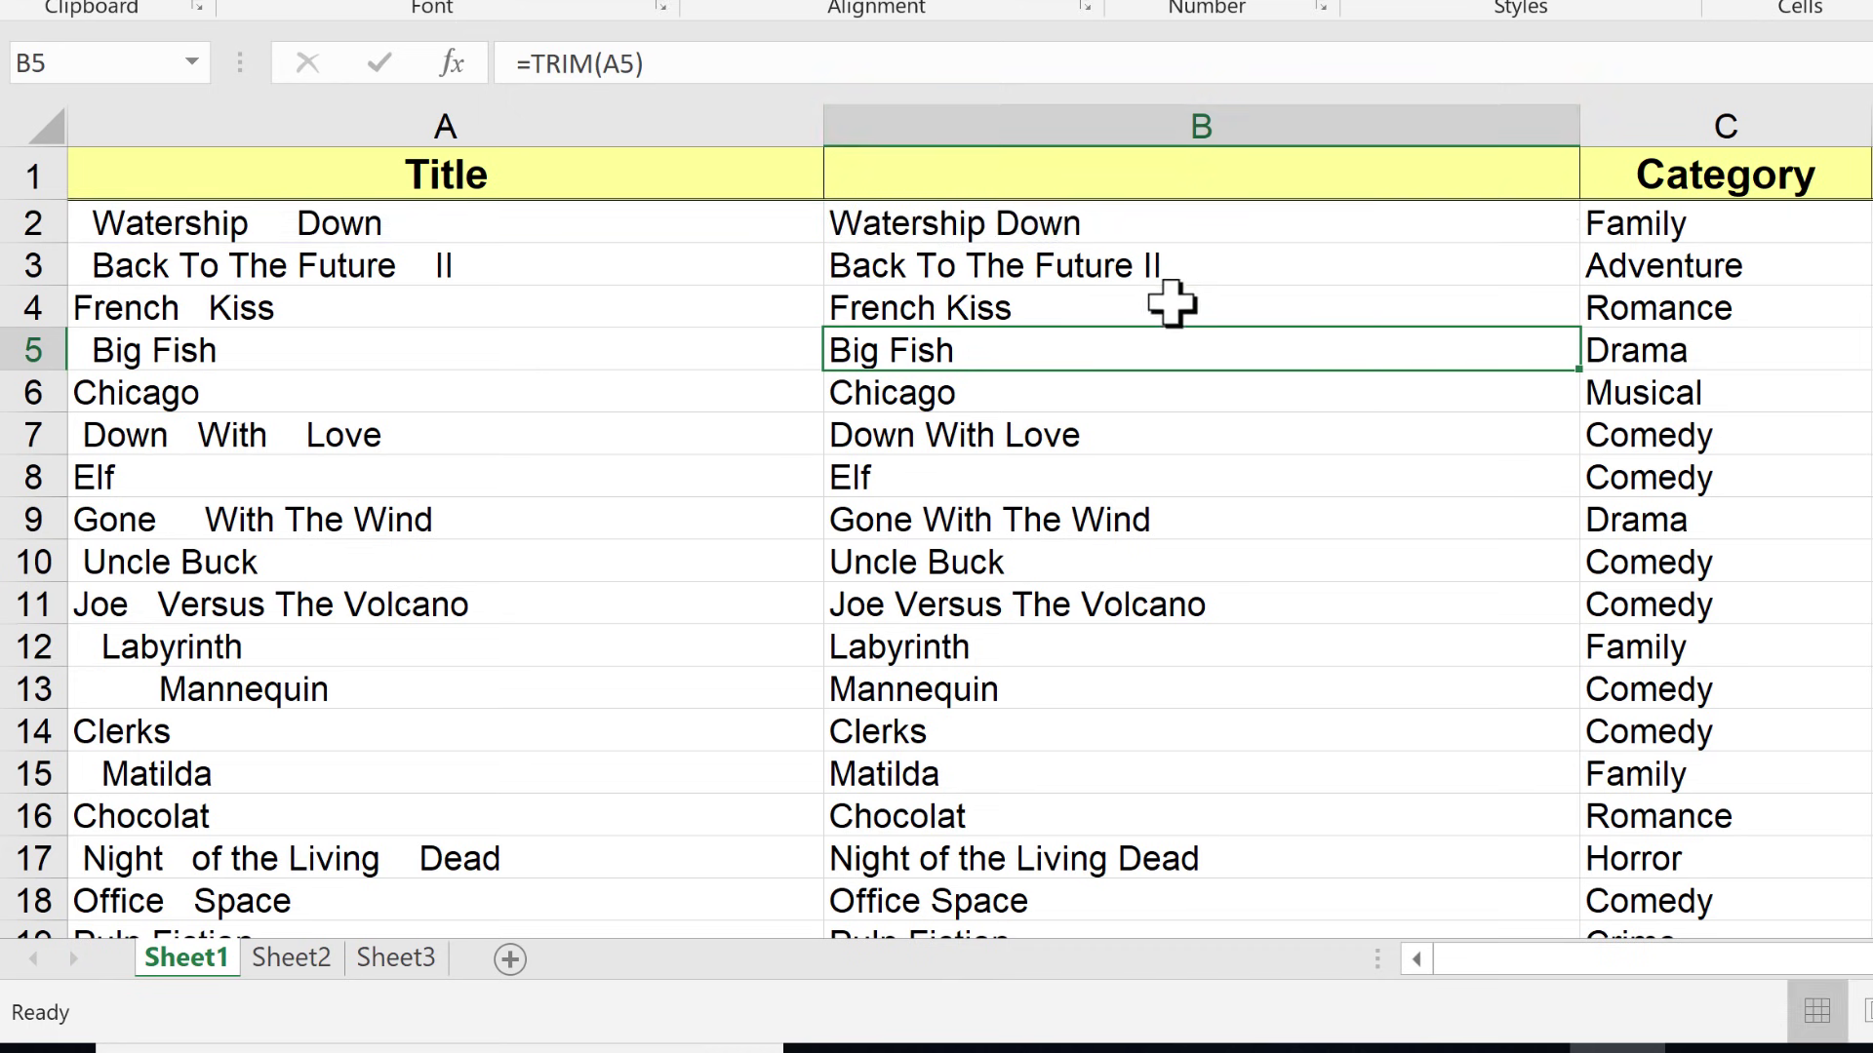
pyautogui.click(1175, 114)
# Copy column B and Paste Special it over column A as Values, then check A2
pyautogui.rightClick(1176, 113)
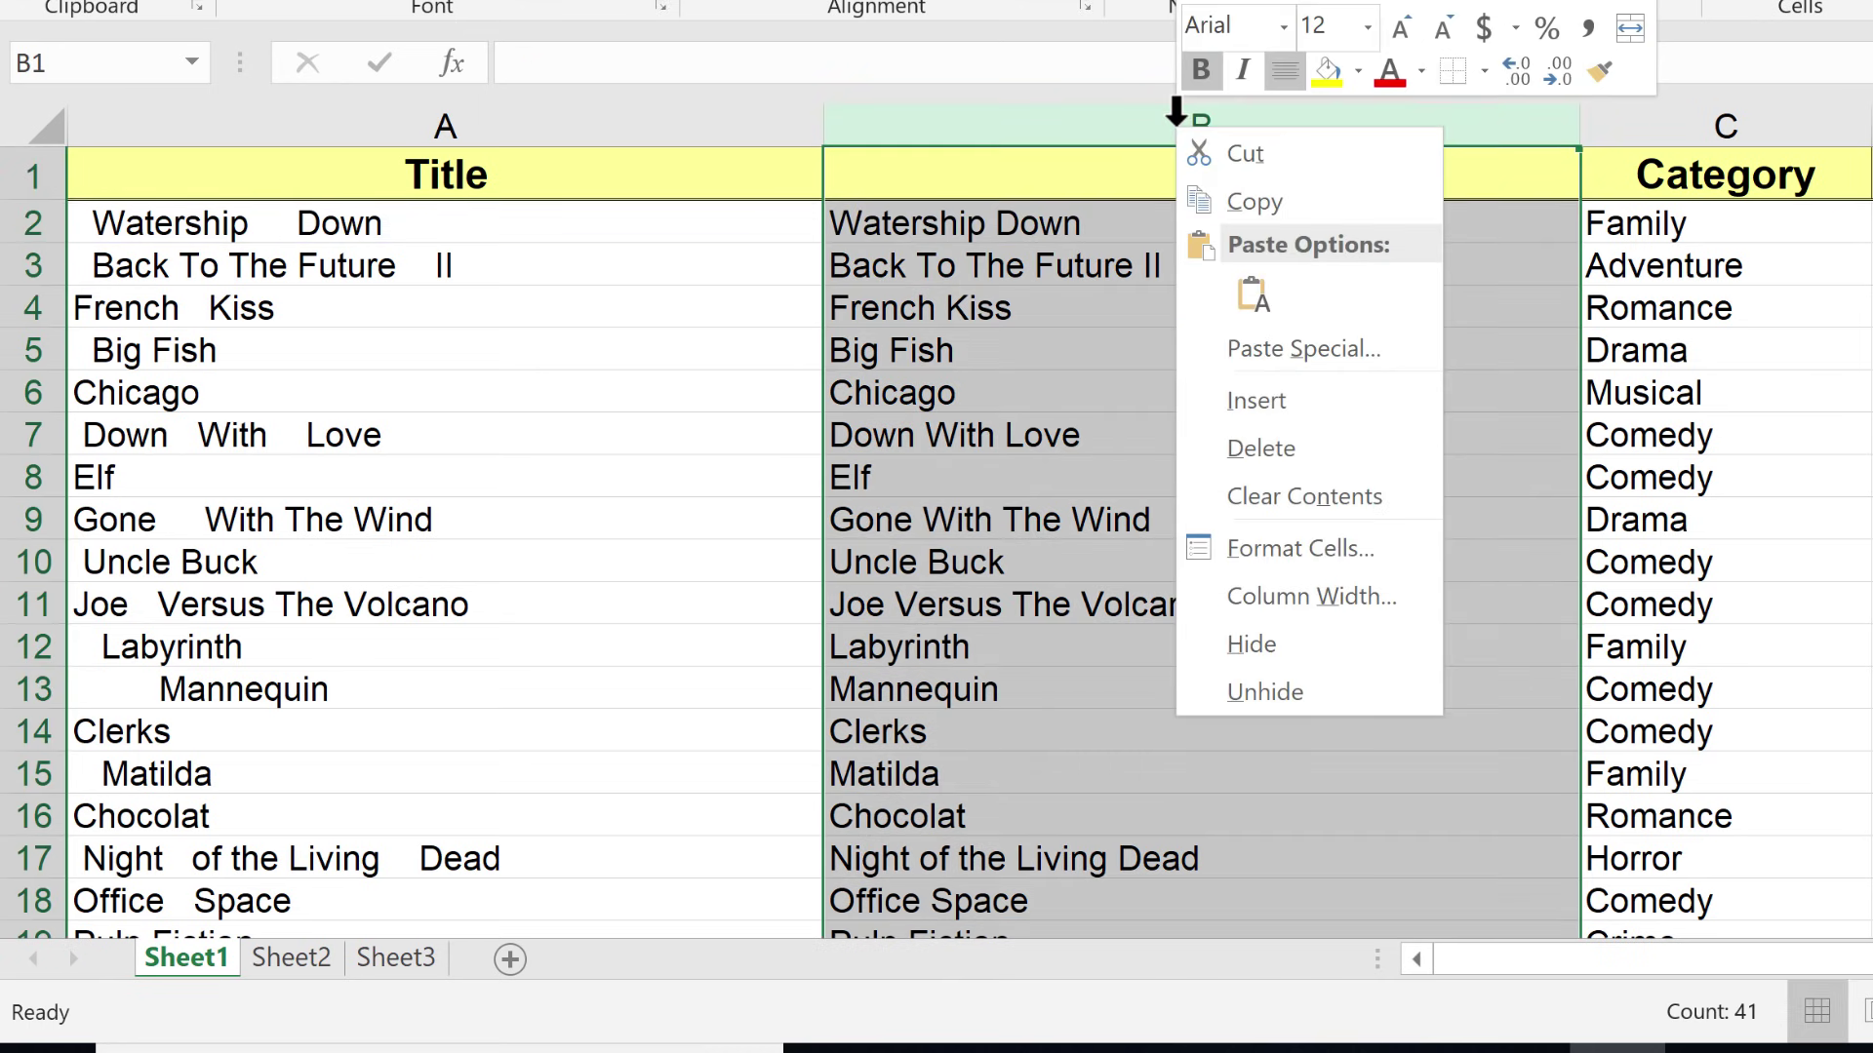
pyautogui.click(1259, 202)
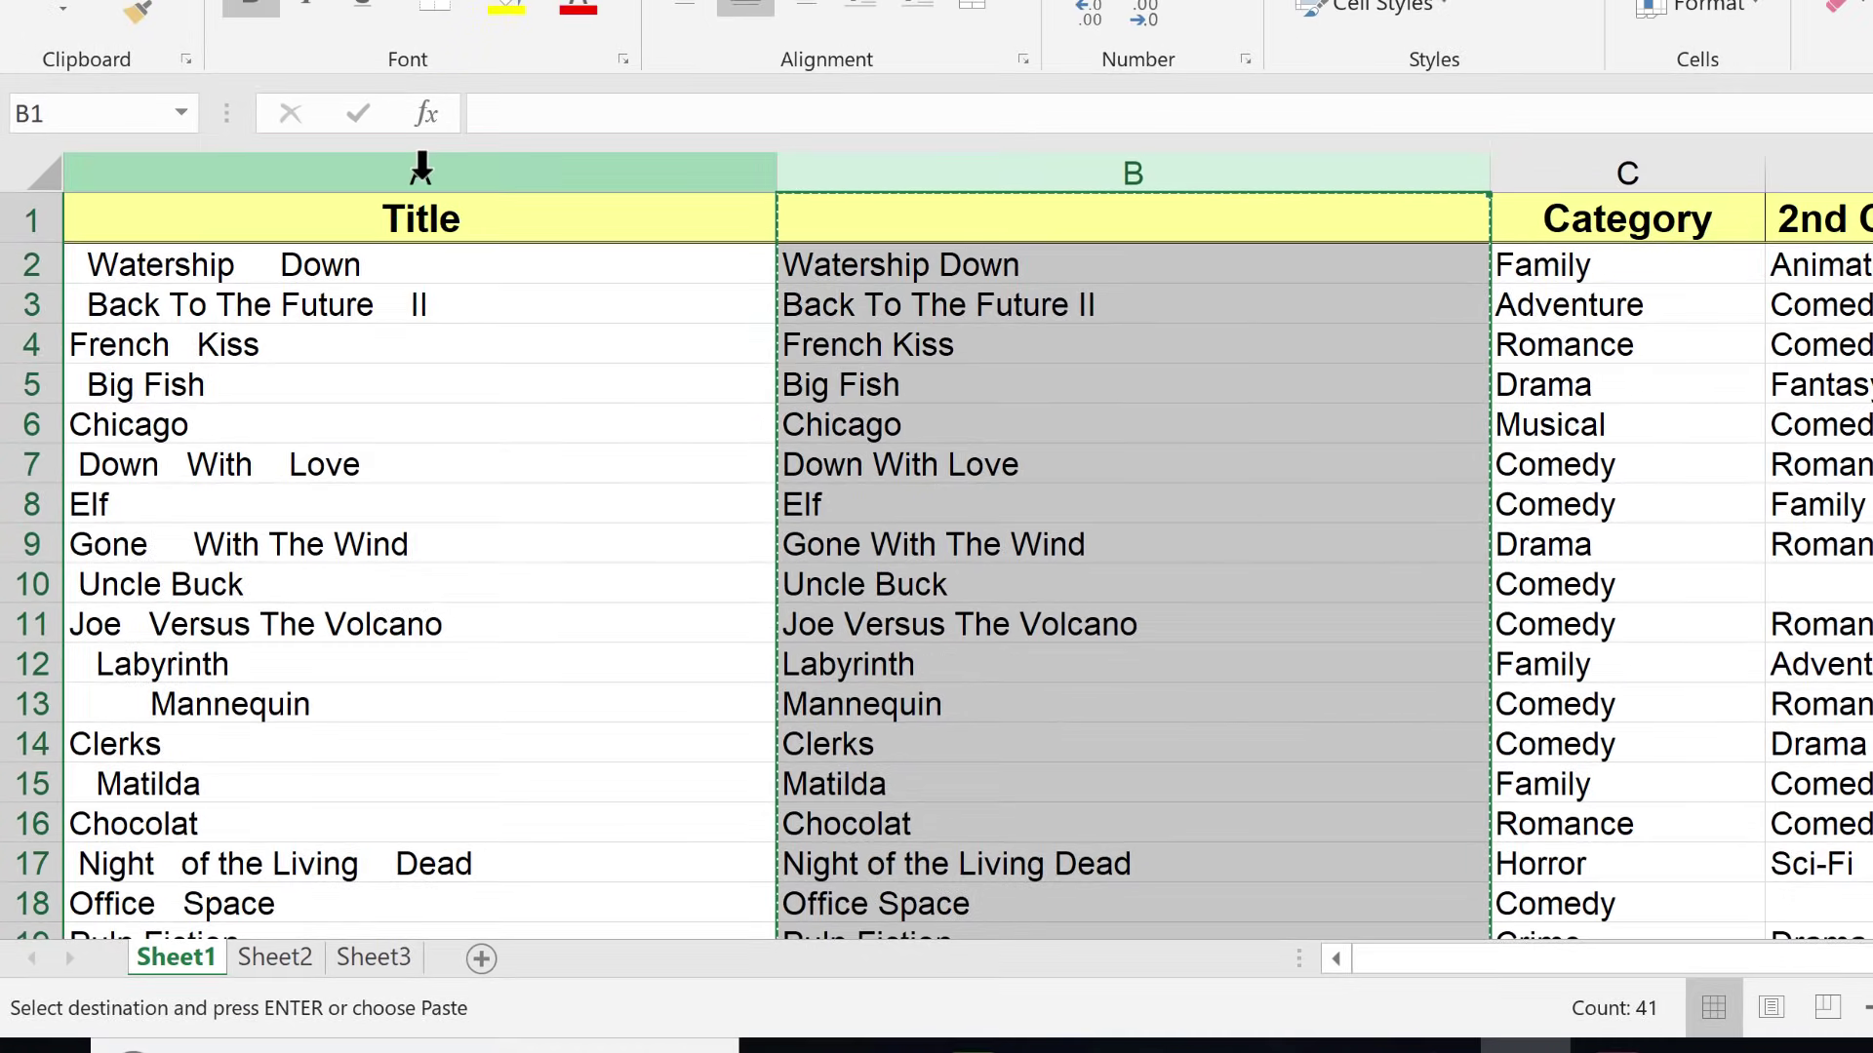
pyautogui.rightClick(421, 168)
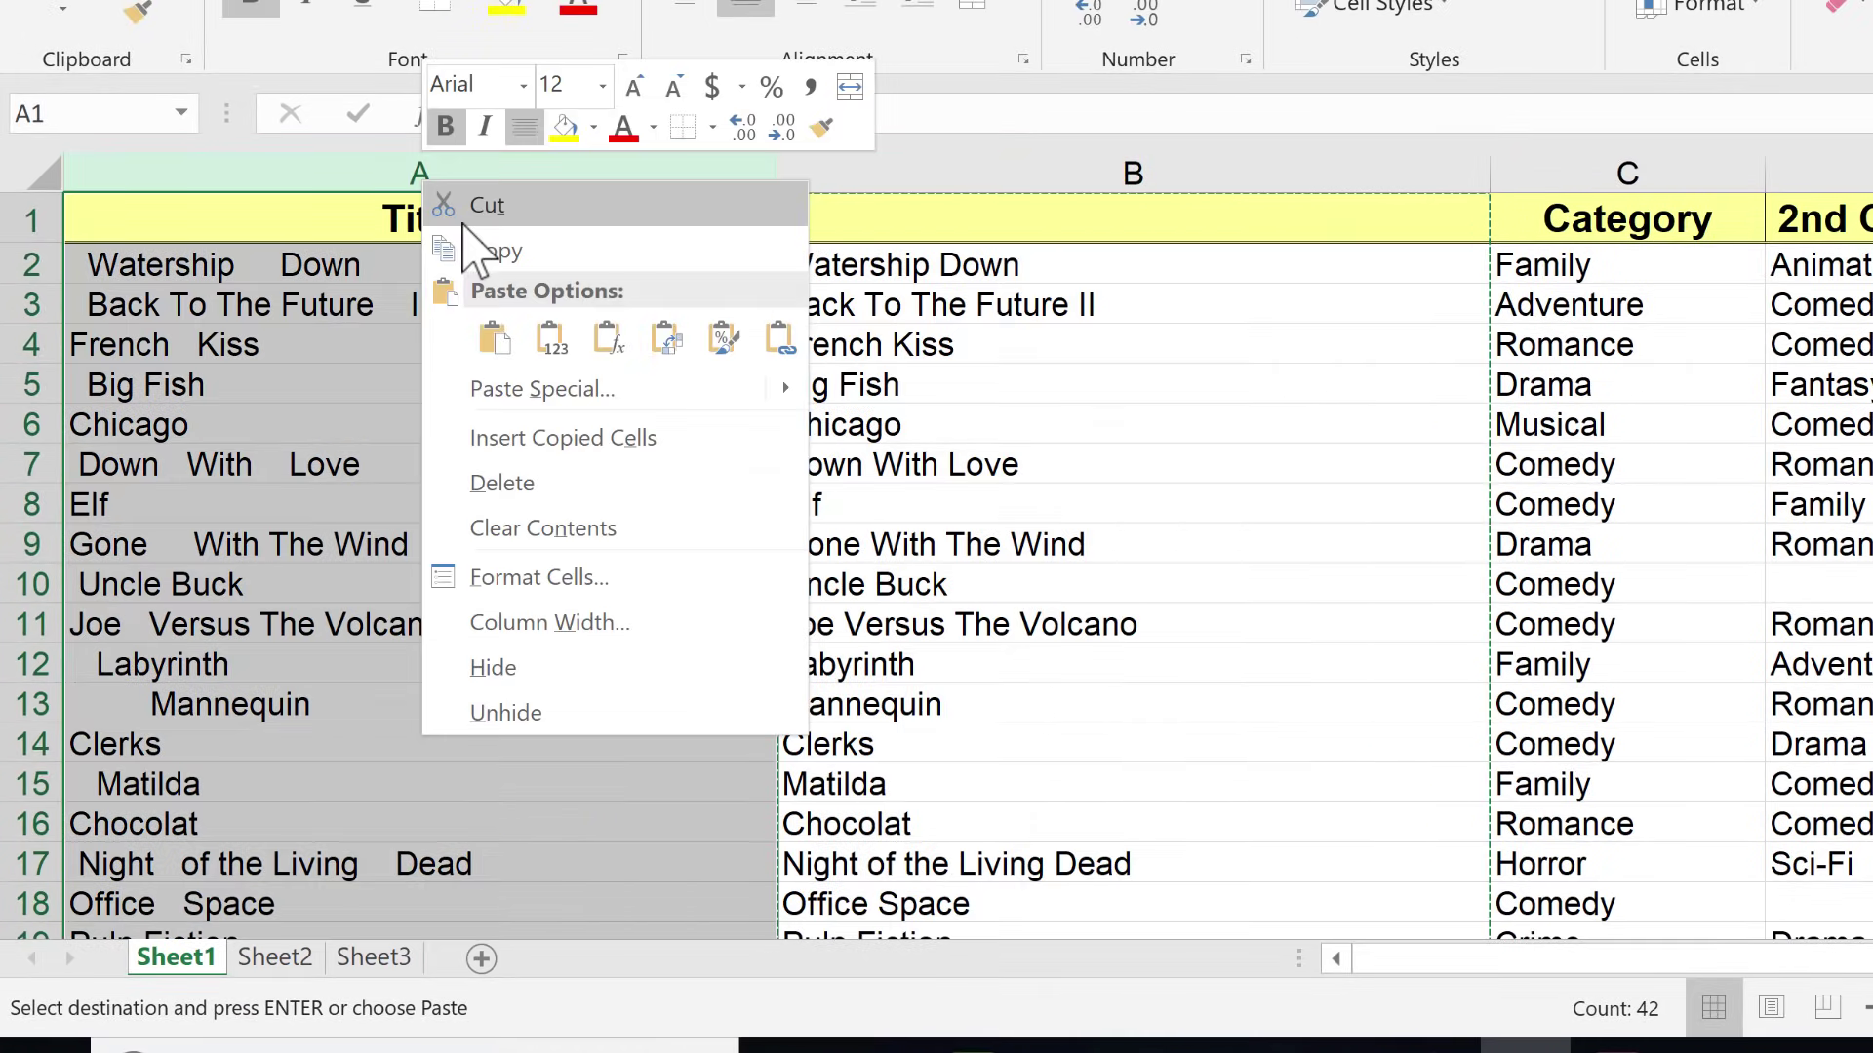
pyautogui.click(671, 400)
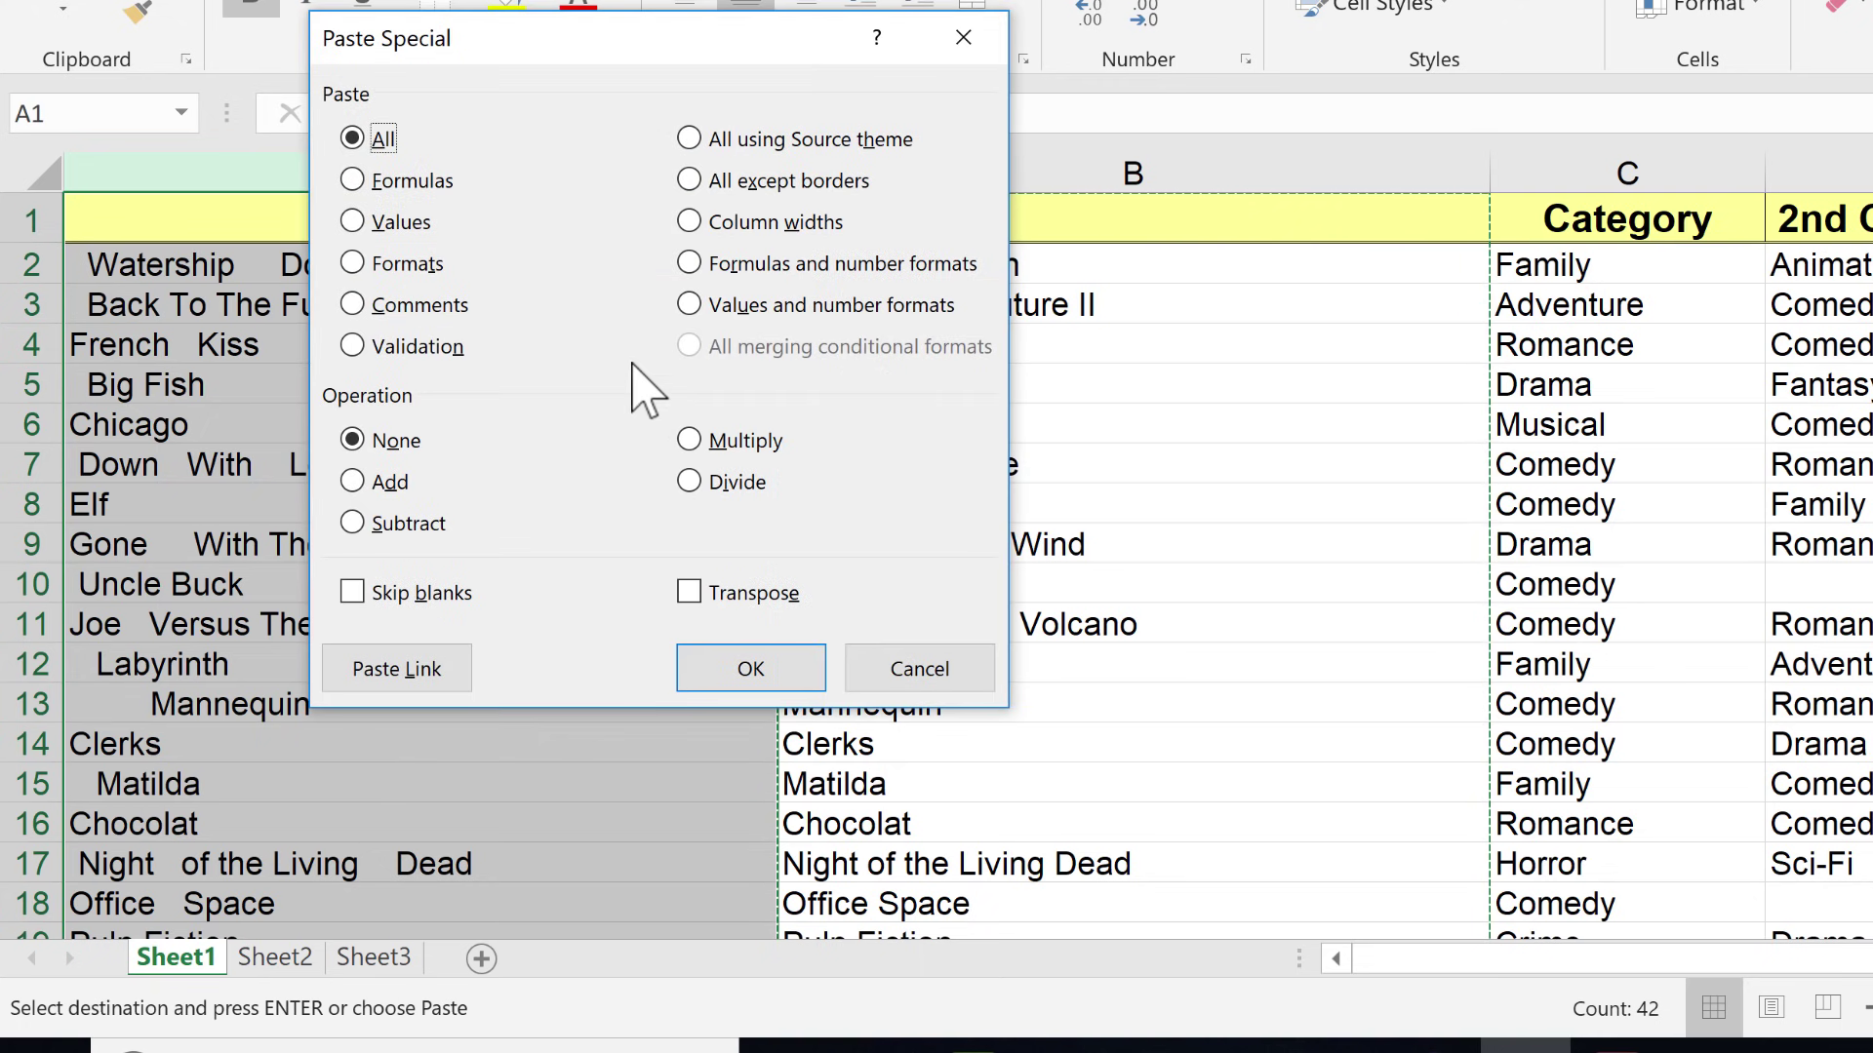
pyautogui.click(353, 222)
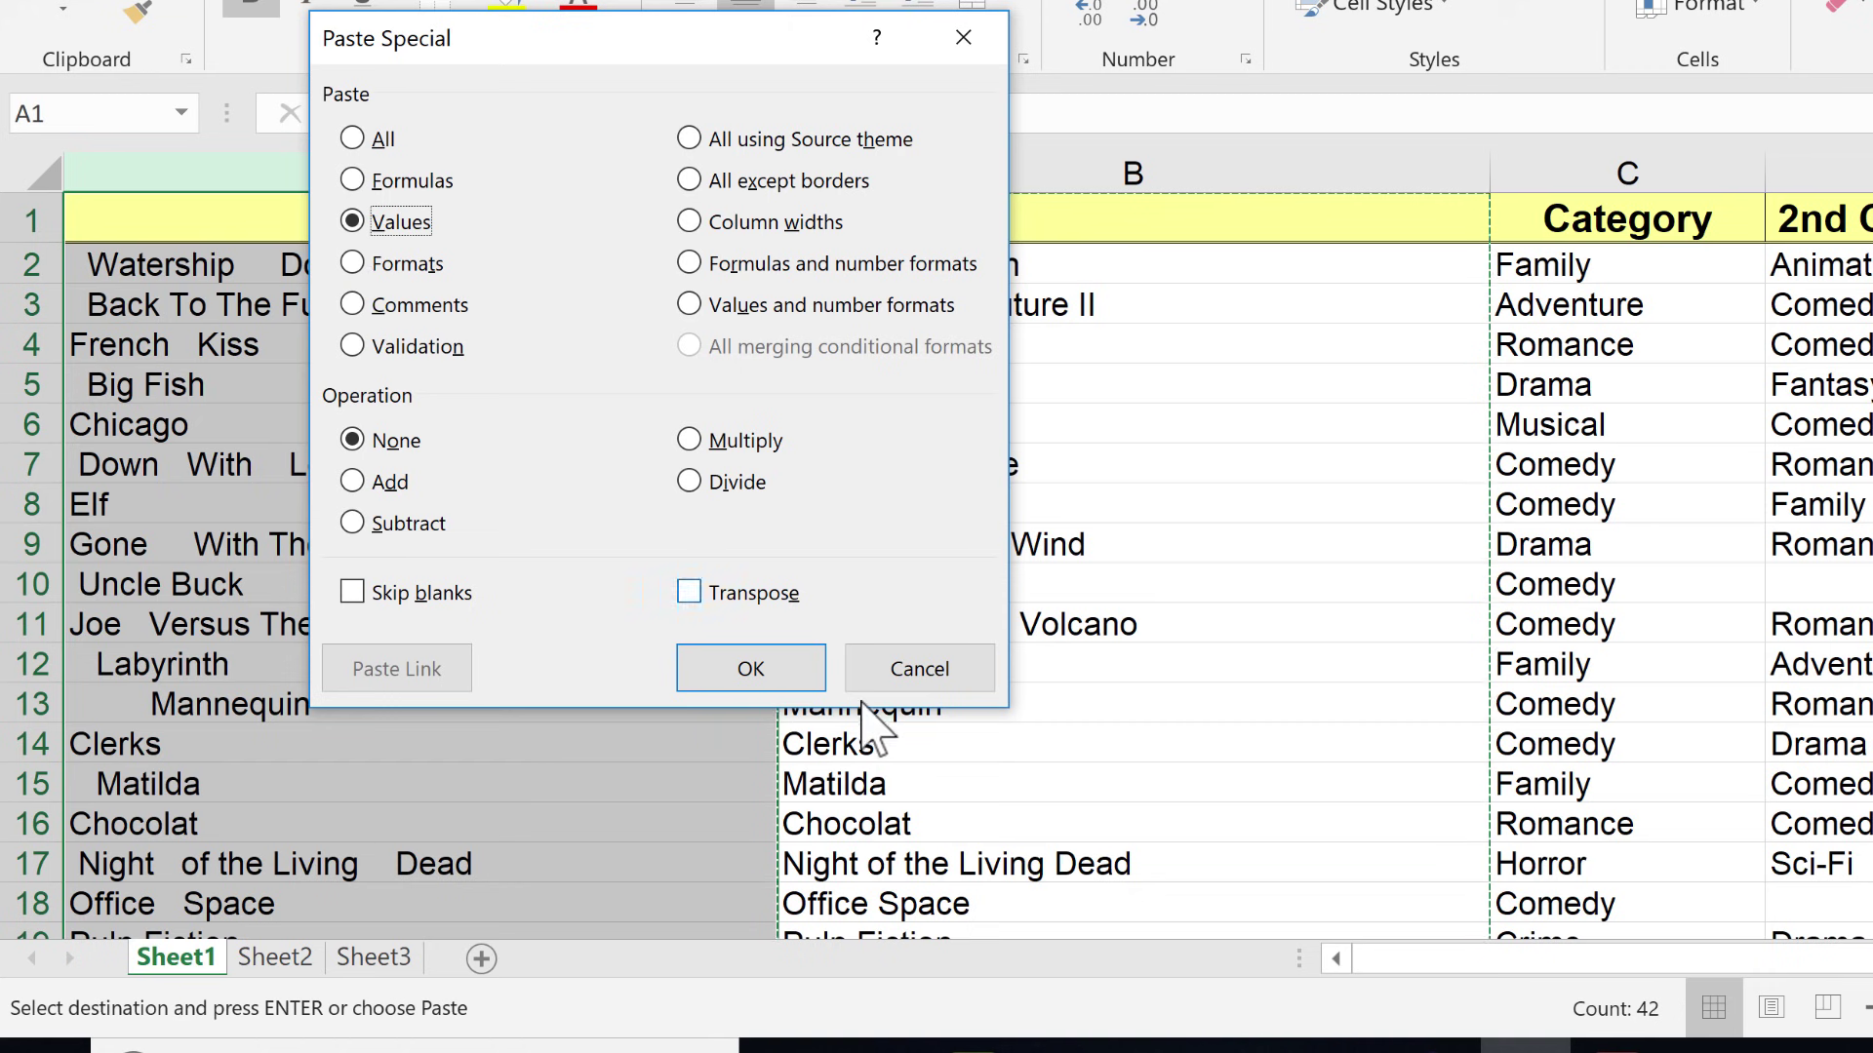
pyautogui.click(757, 669)
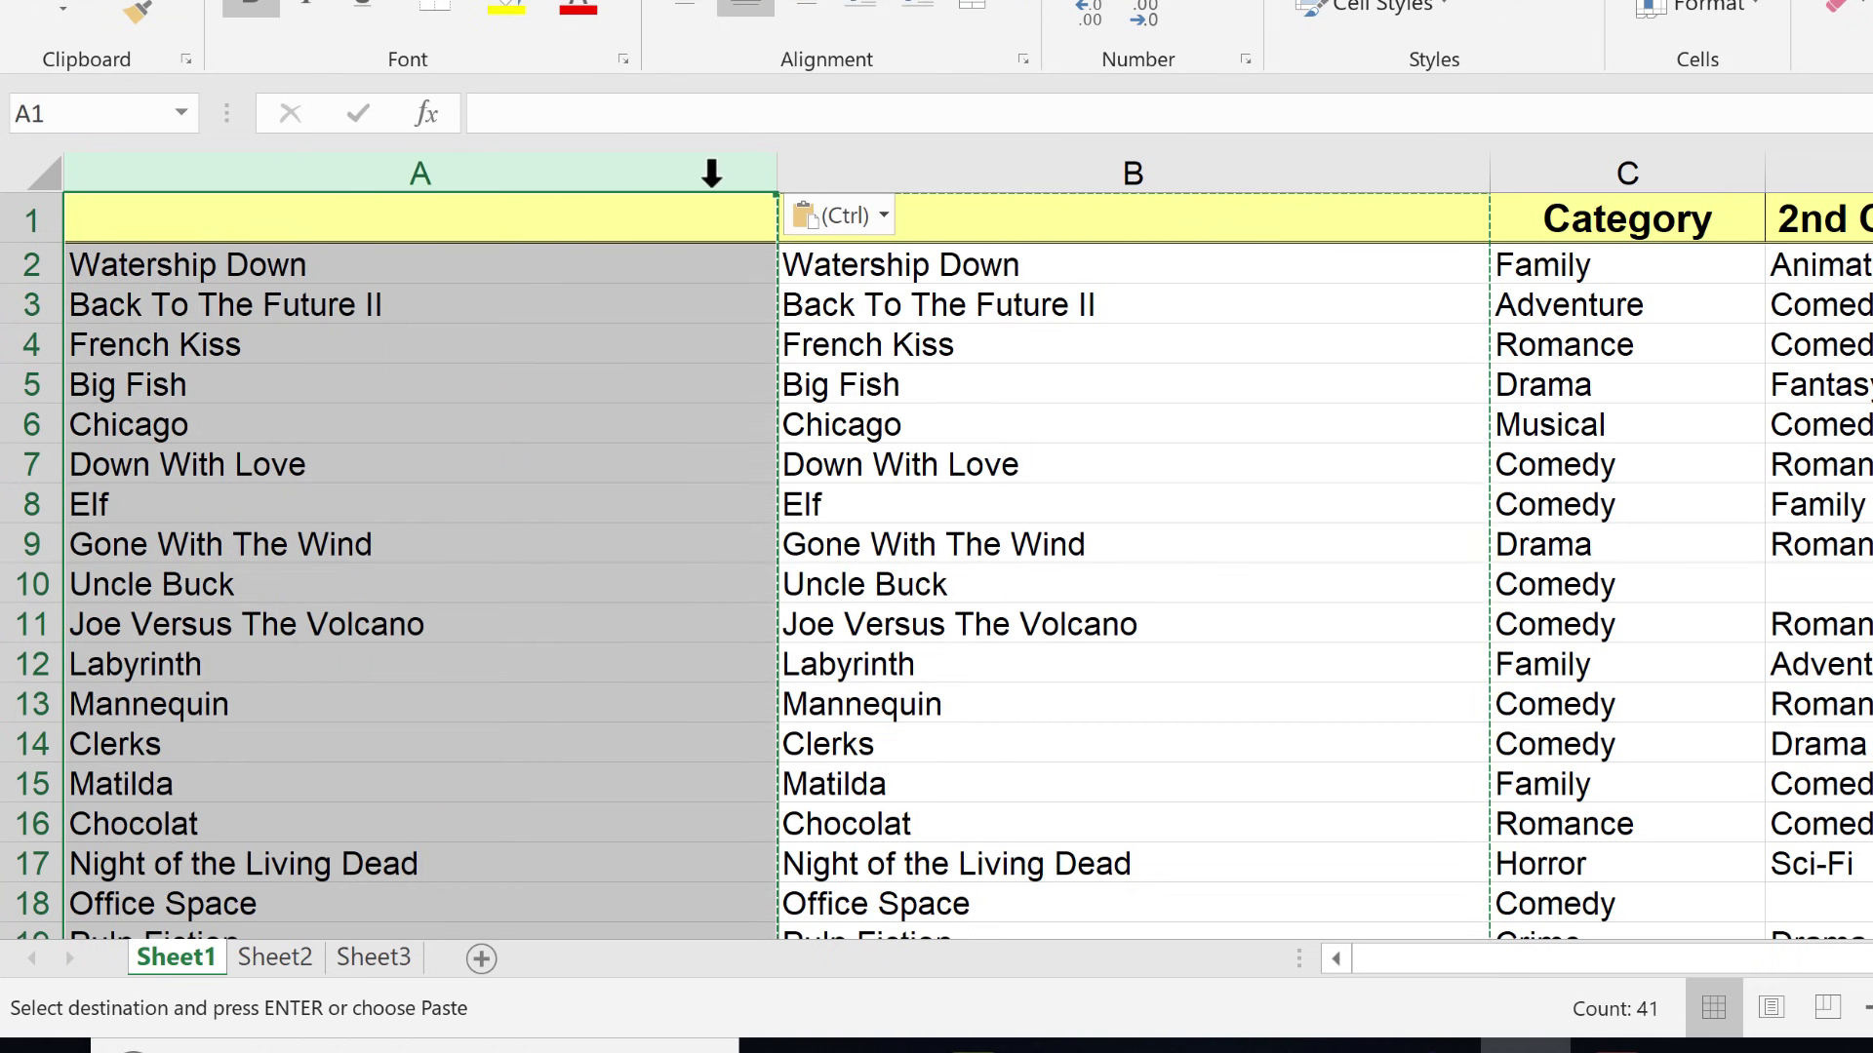
pyautogui.doubleClick(308, 273)
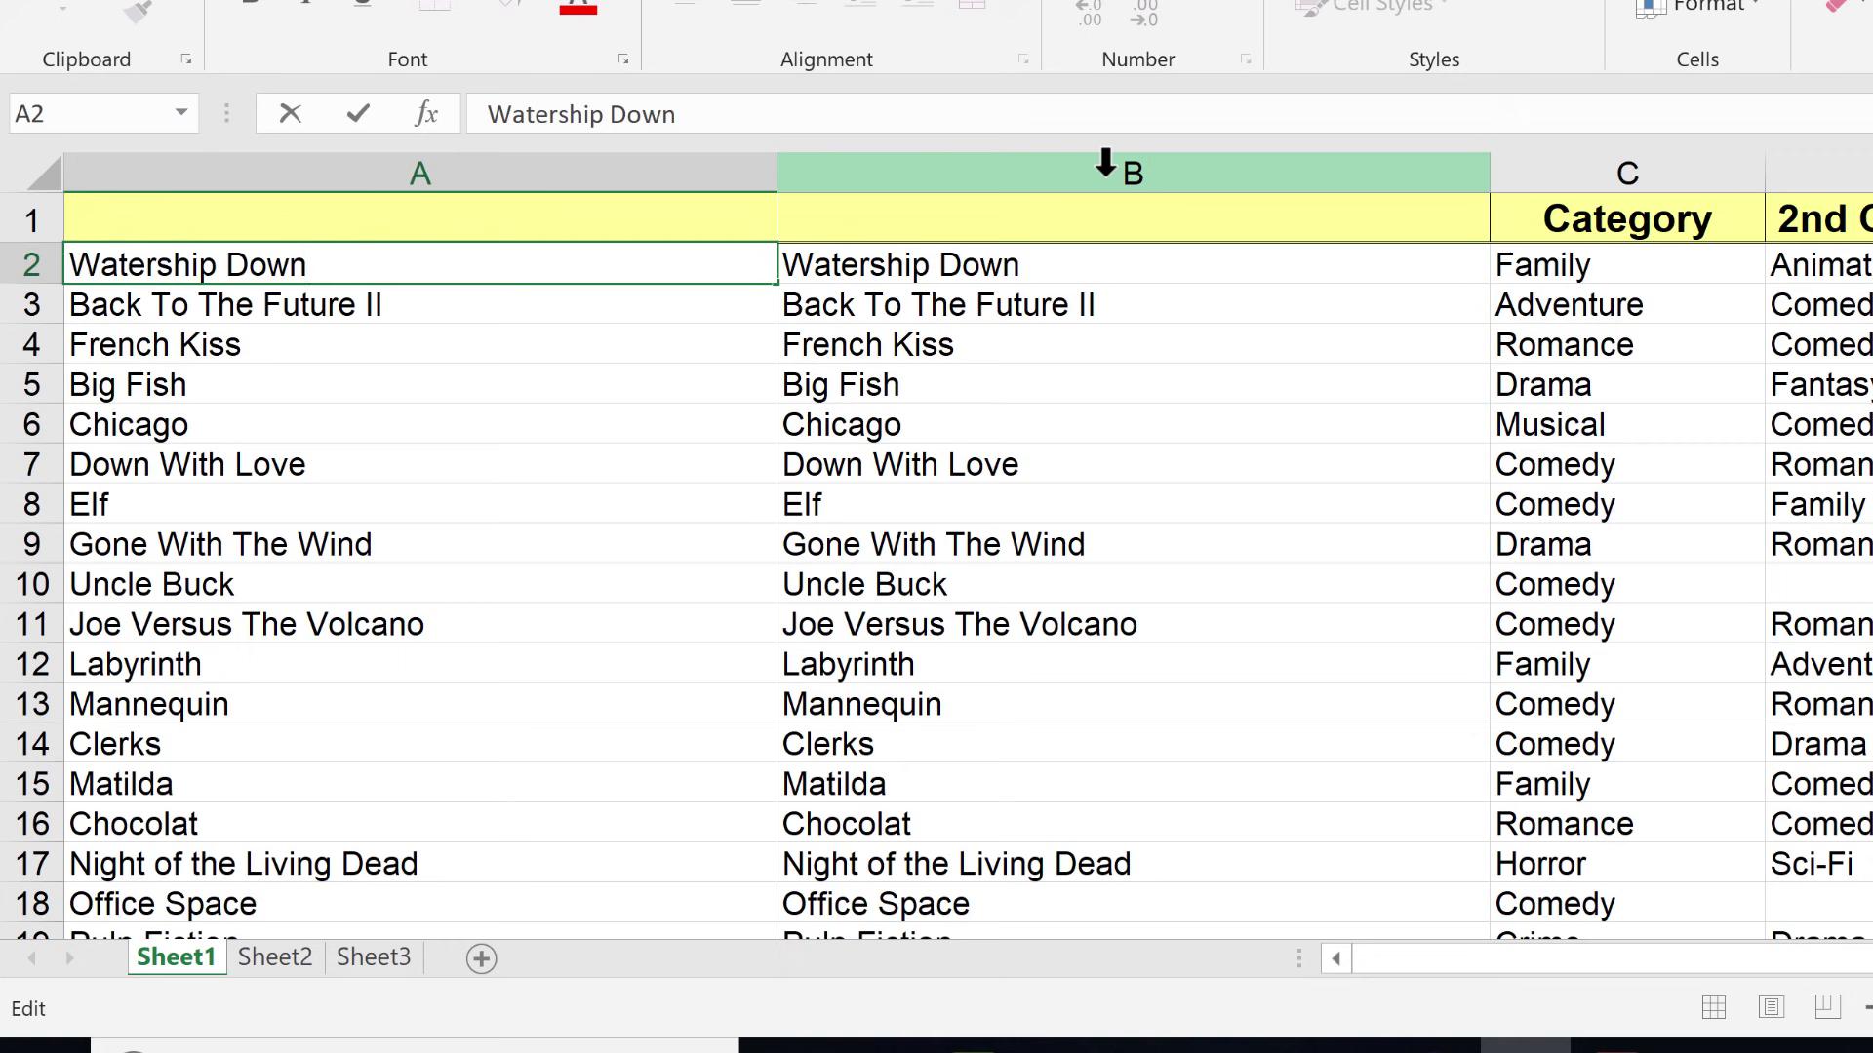
# Delete helper column B and check a cleaned title in column A
pyautogui.click(1105, 163)
pyautogui.rightClick(1109, 166)
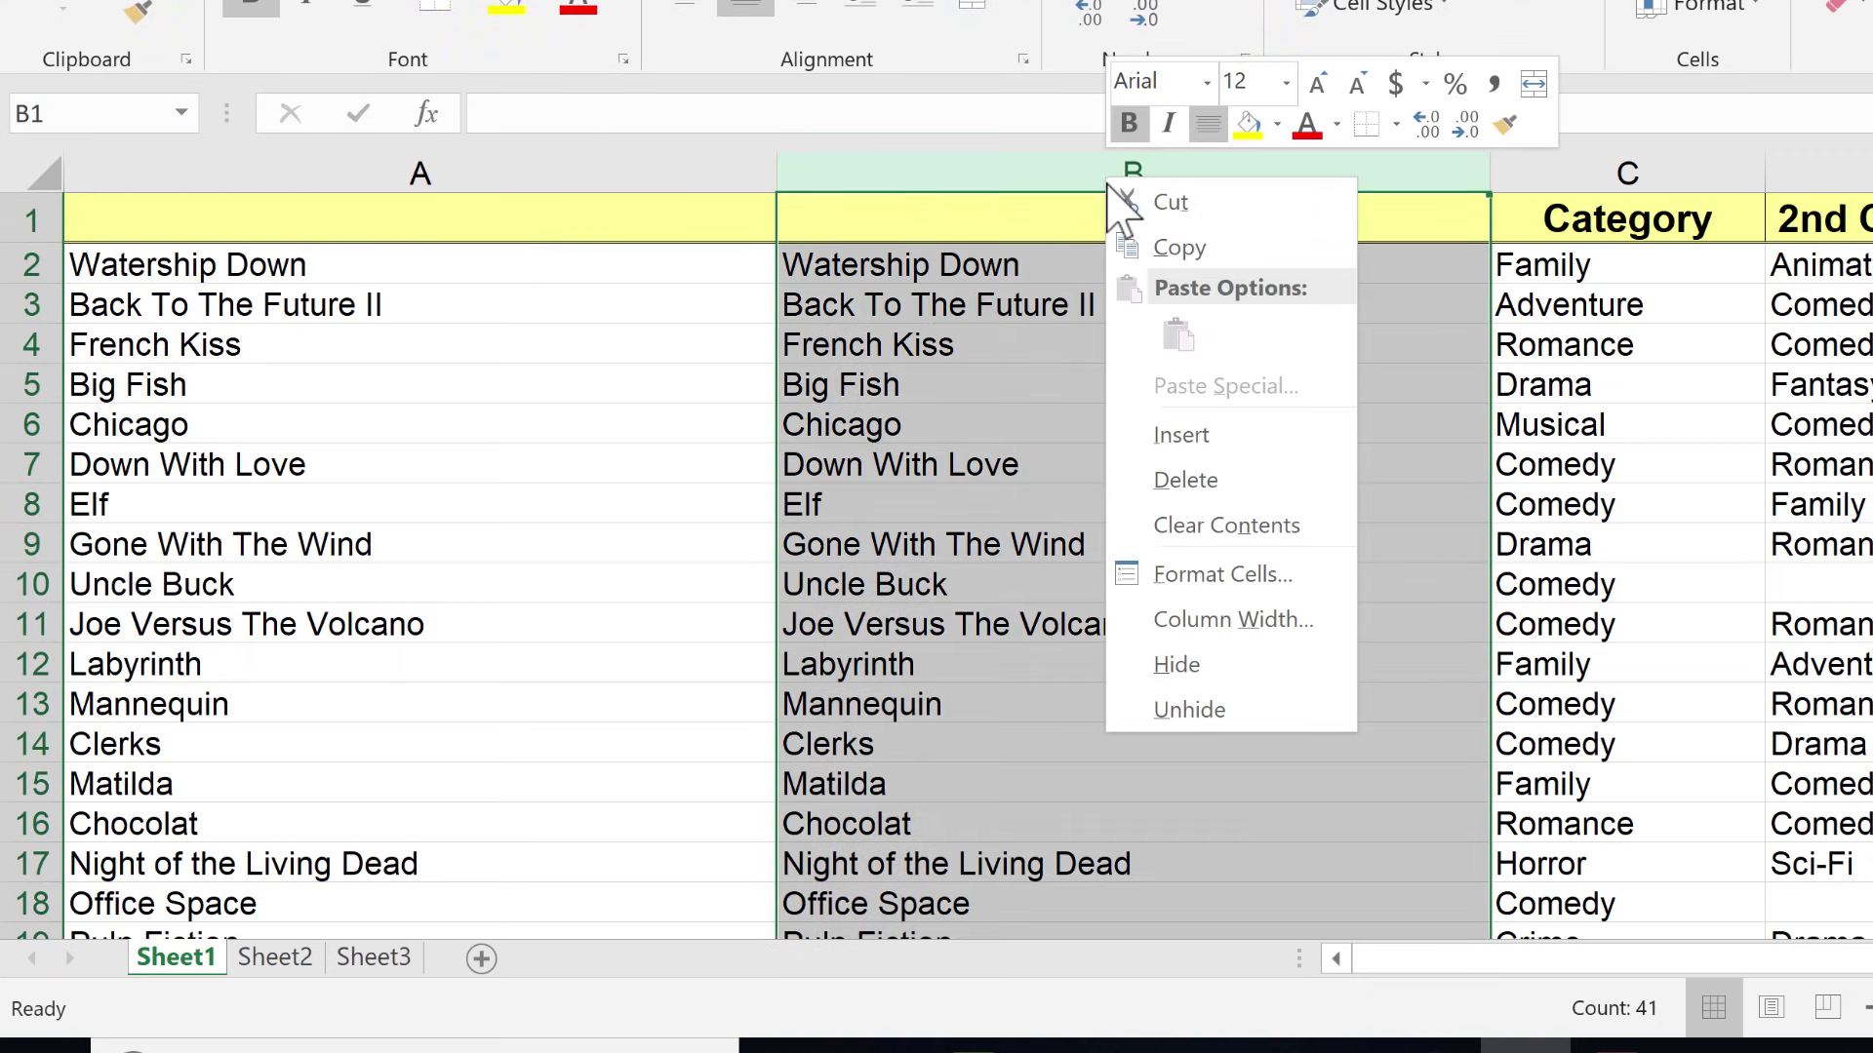
pyautogui.click(1224, 483)
pyautogui.click(510, 464)
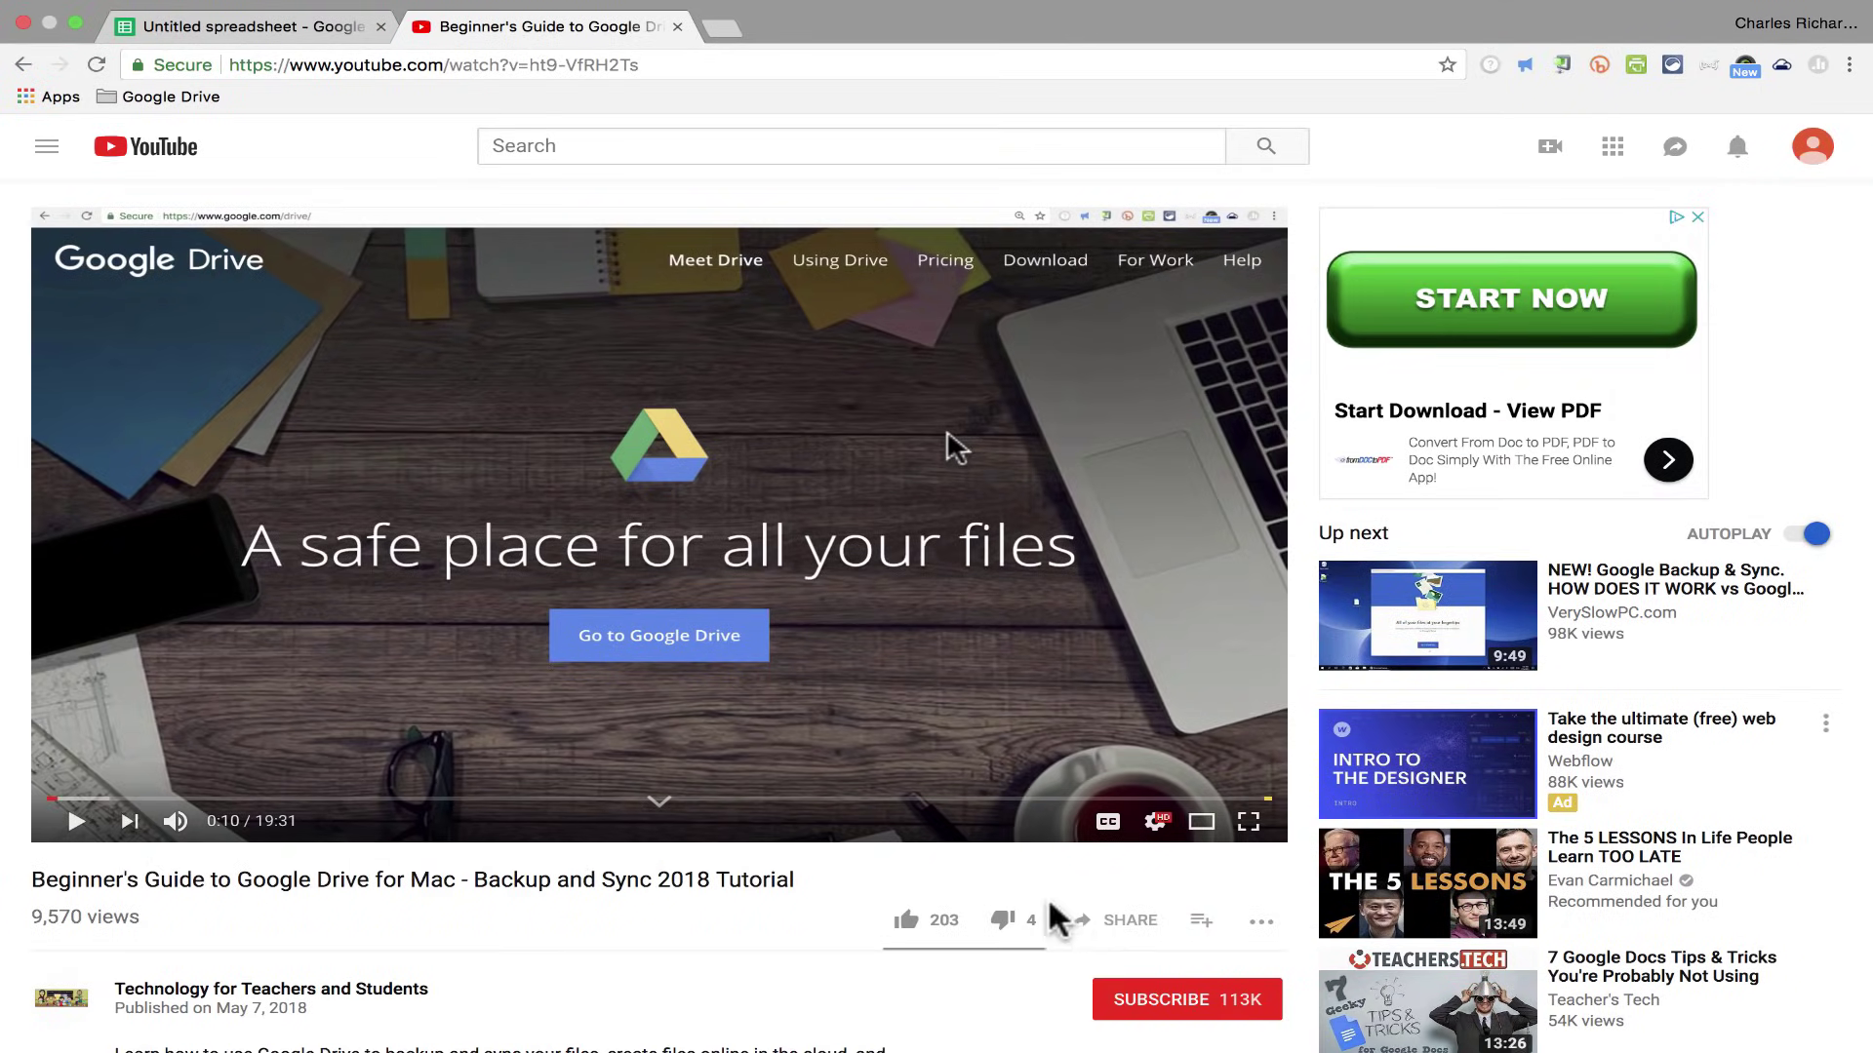
# Subscribe to Technology for Teachers and Students and enable bell notifications for all videos
pyautogui.click(1151, 1005)
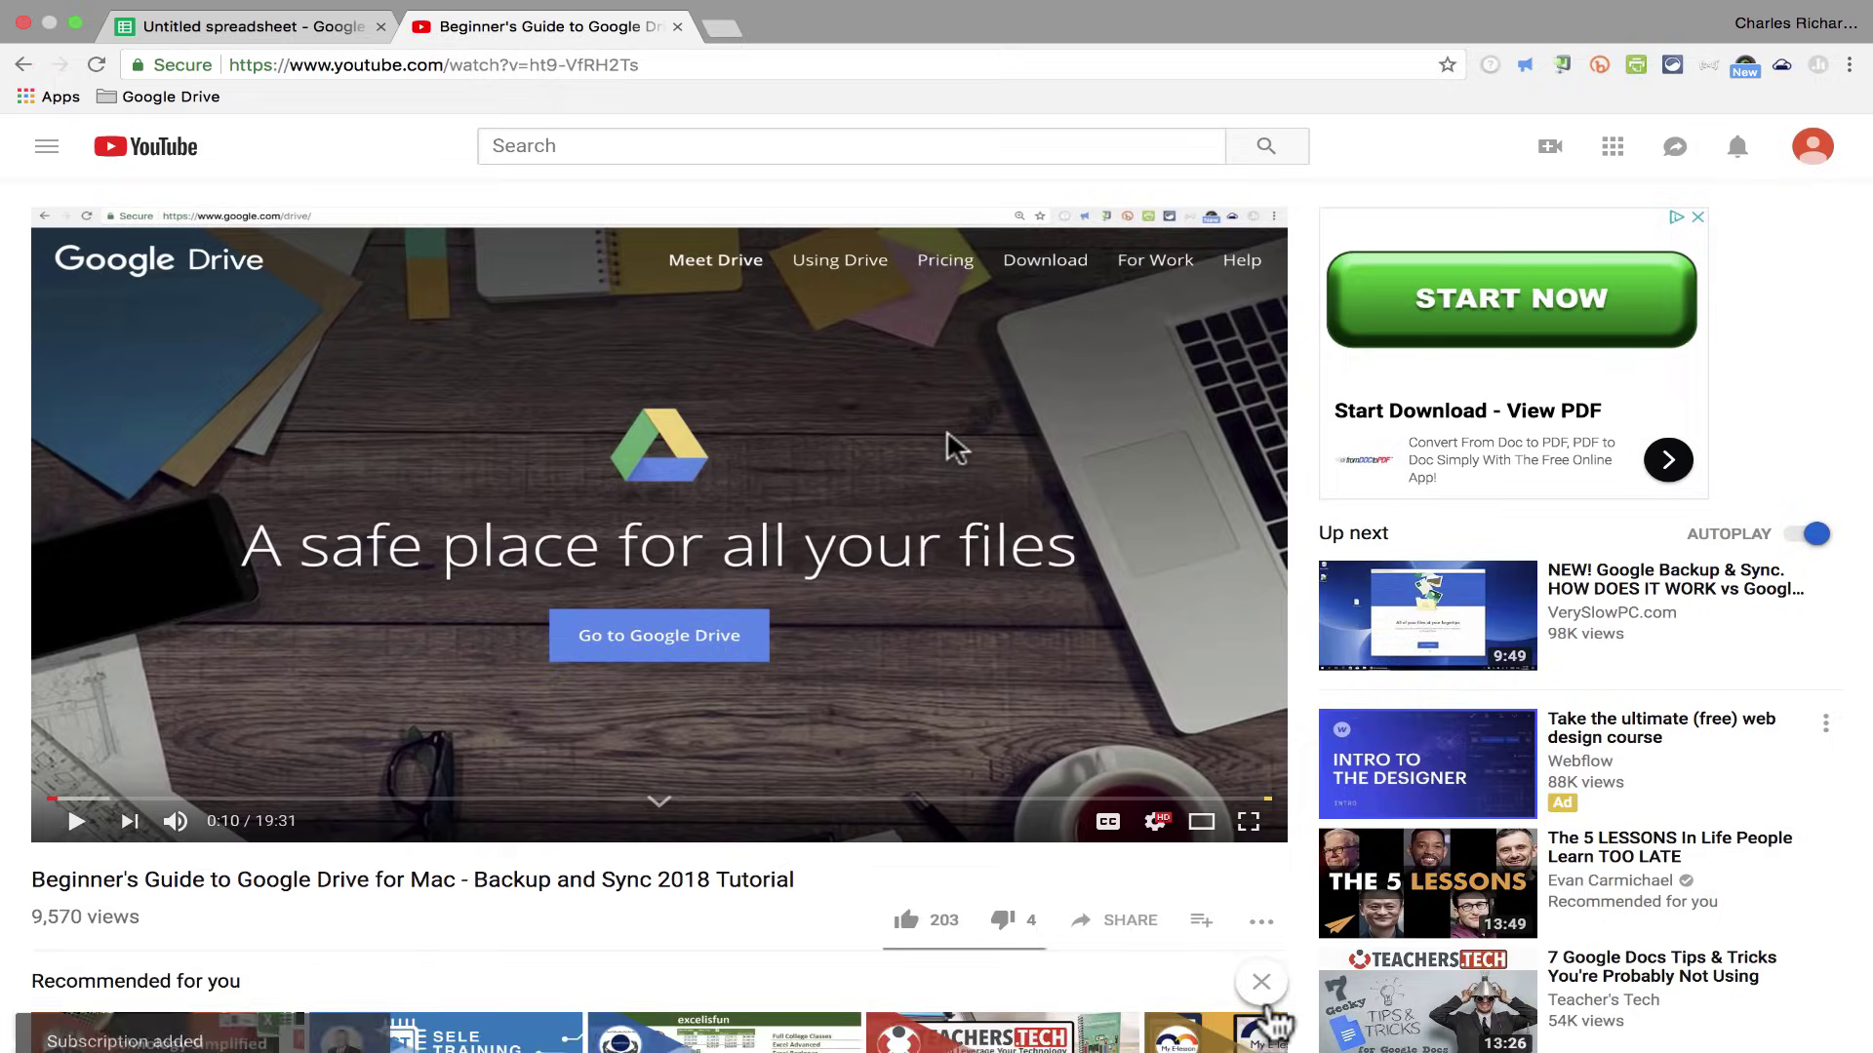
pyautogui.scroll(-4, 1239, 873)
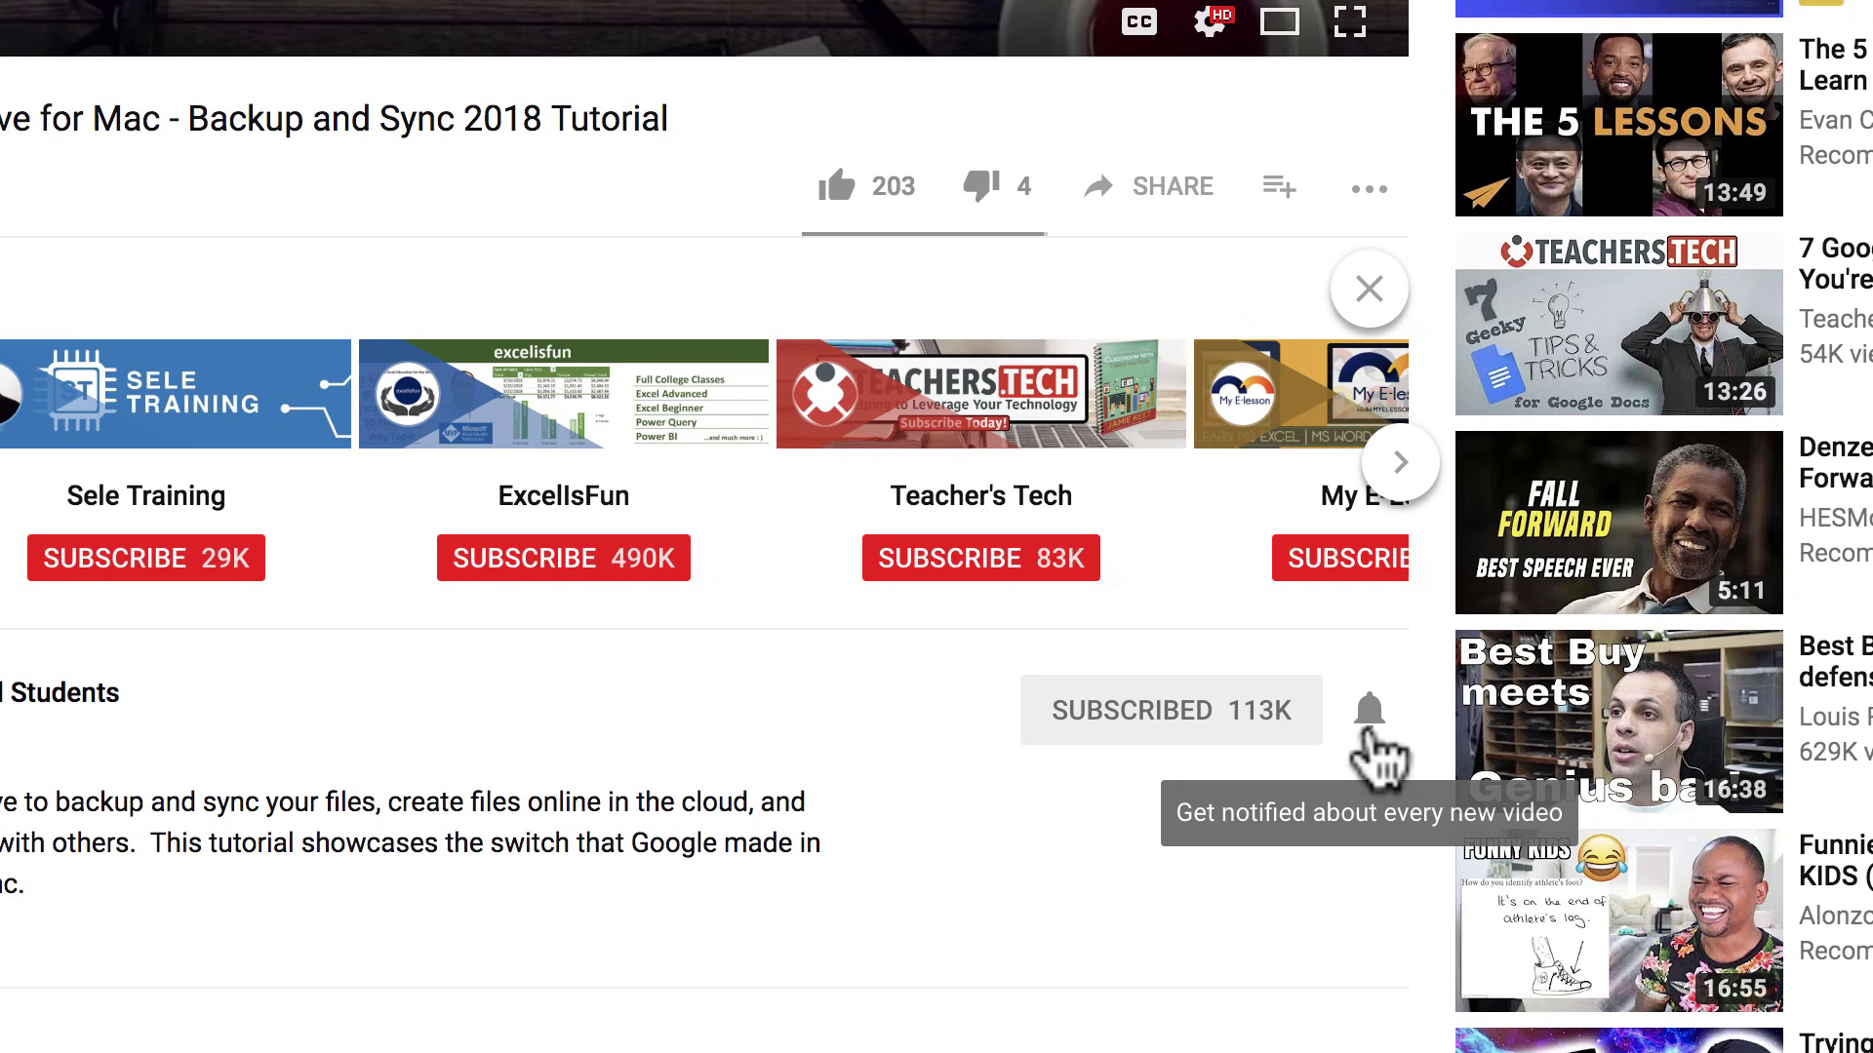
pyautogui.click(1367, 732)
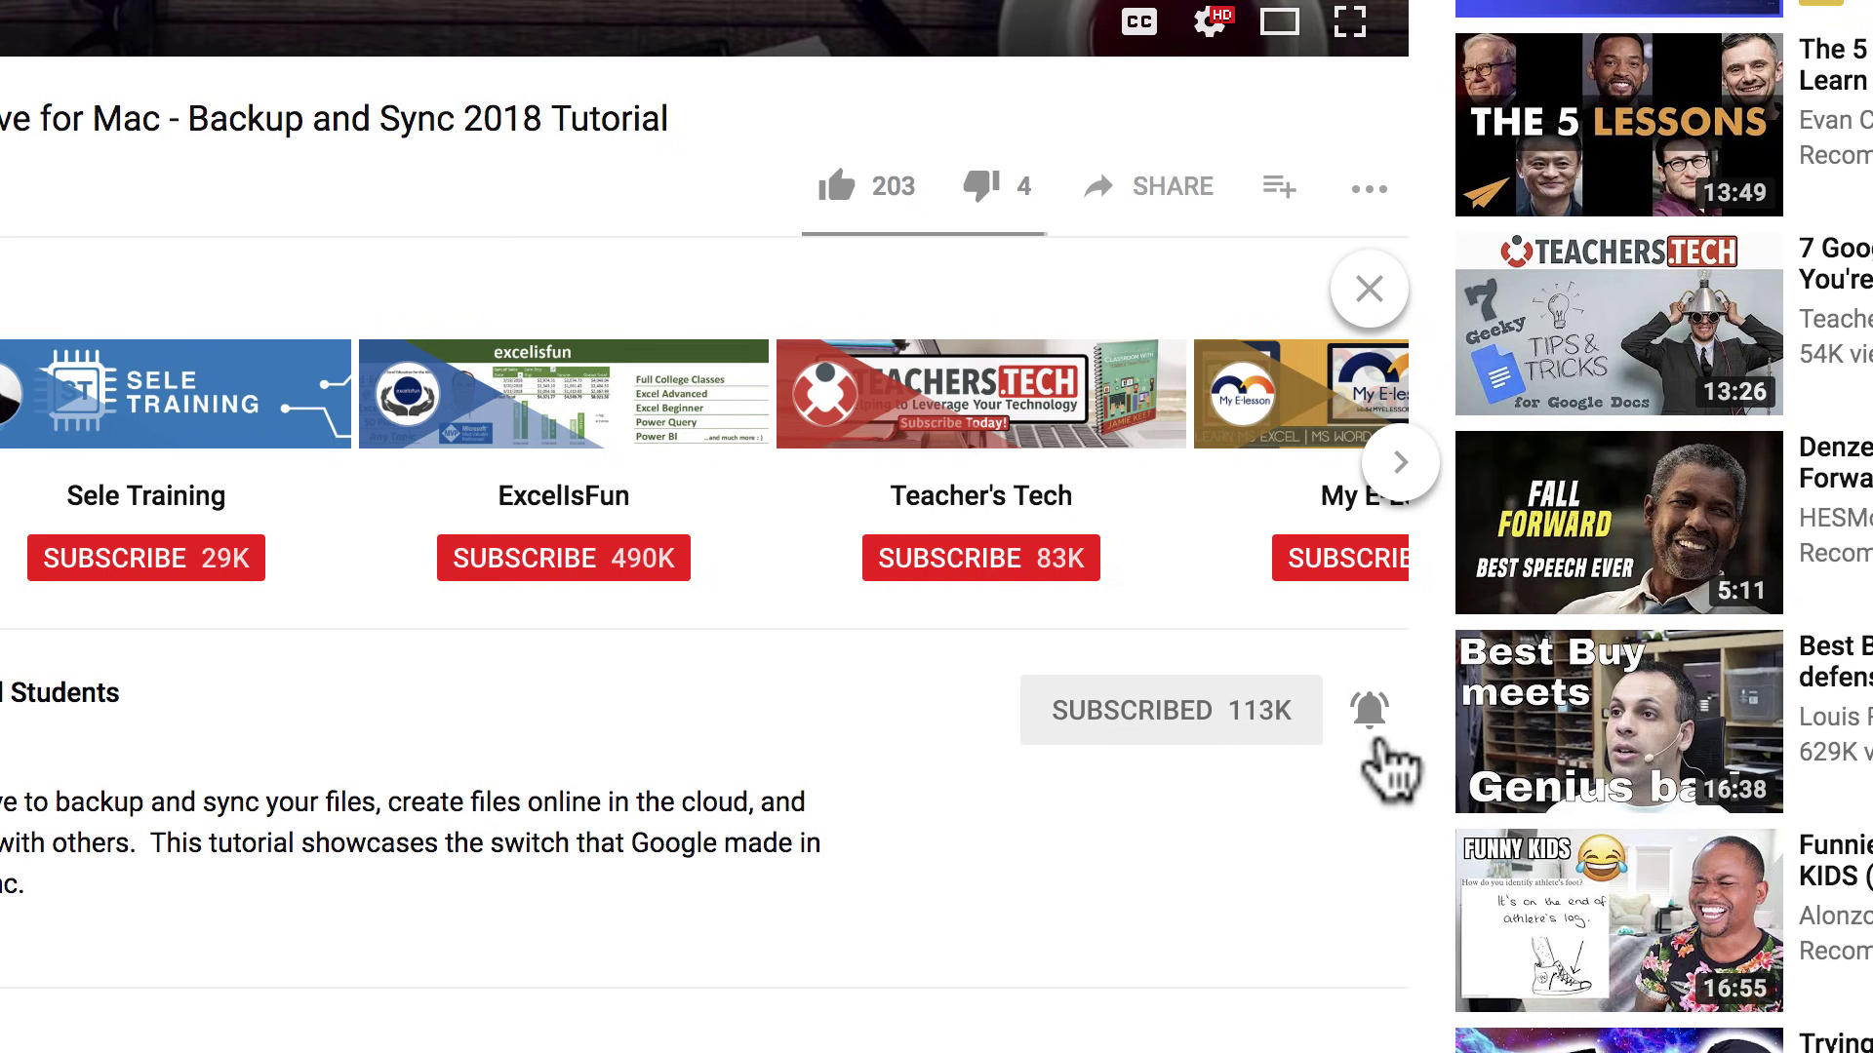